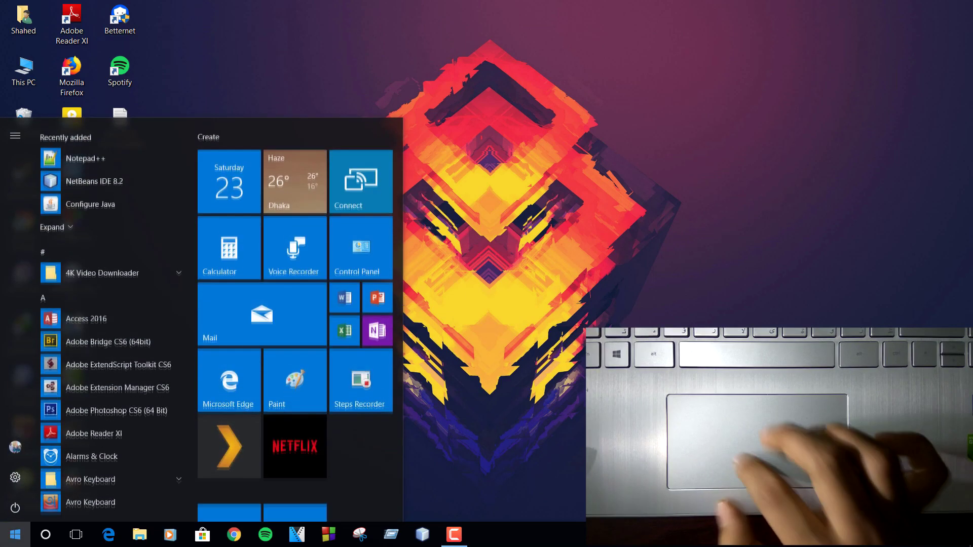
Open Settings > Devices > Touchpad and check that it offers only a sensitivity option
click(16, 477)
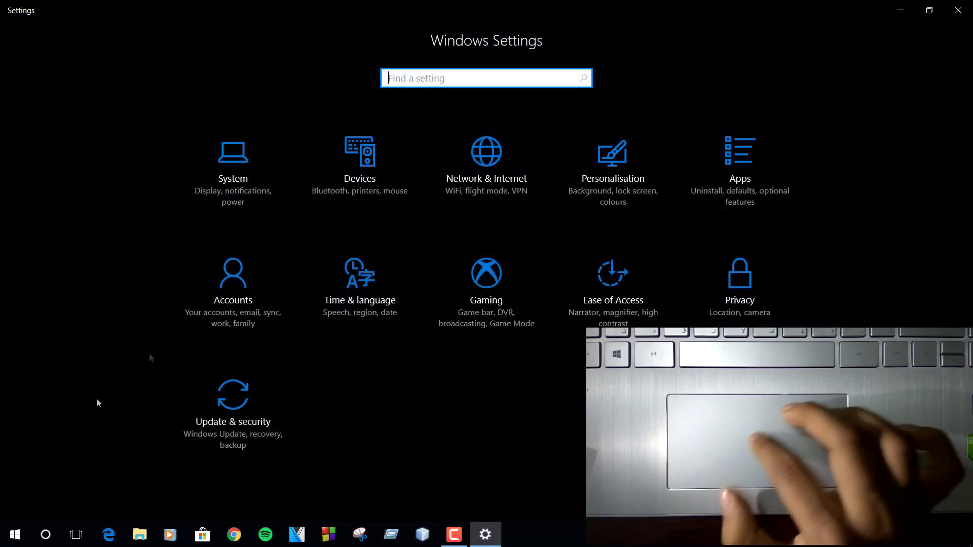
click(387, 167)
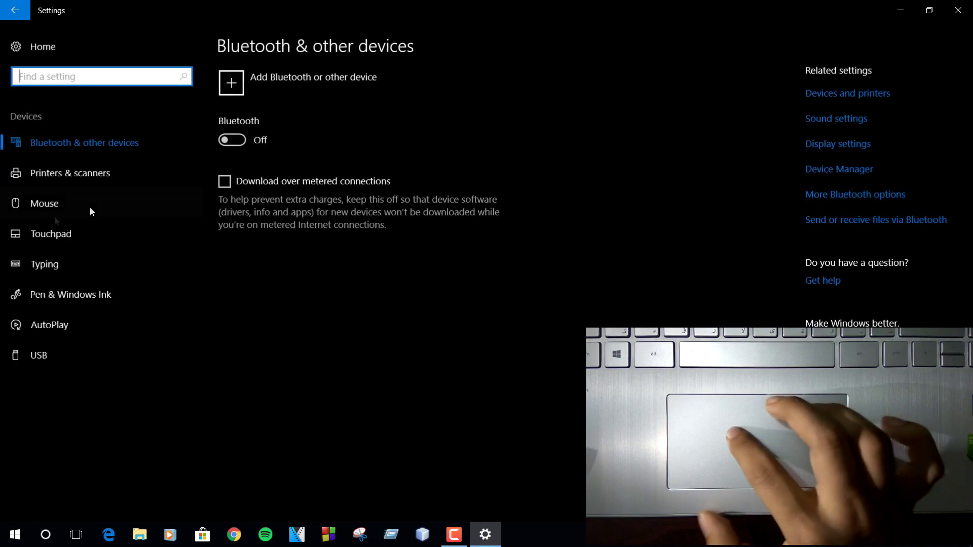
click(53, 232)
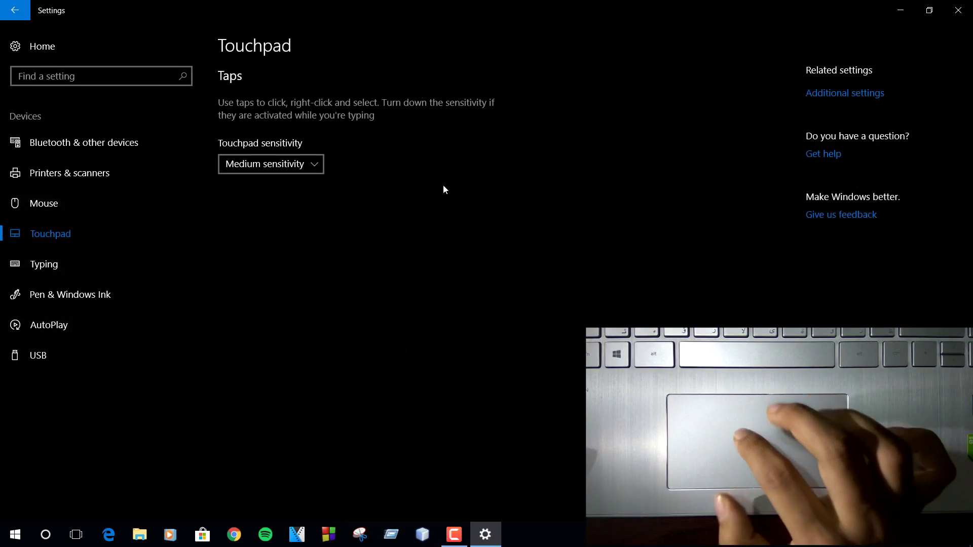
Review the Three-Finger Swipe settings on the Elan Clickpad Multi-finger tab
click(900, 10)
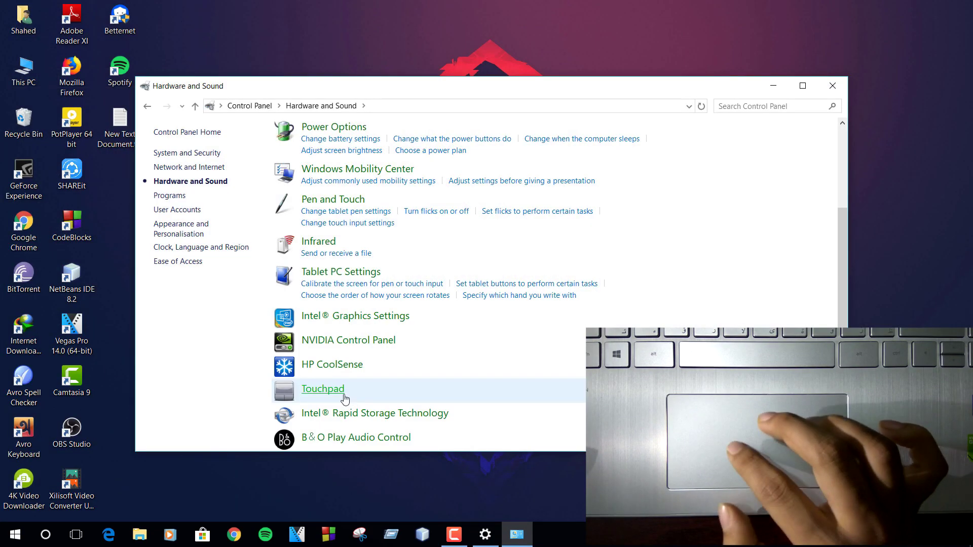
click(323, 388)
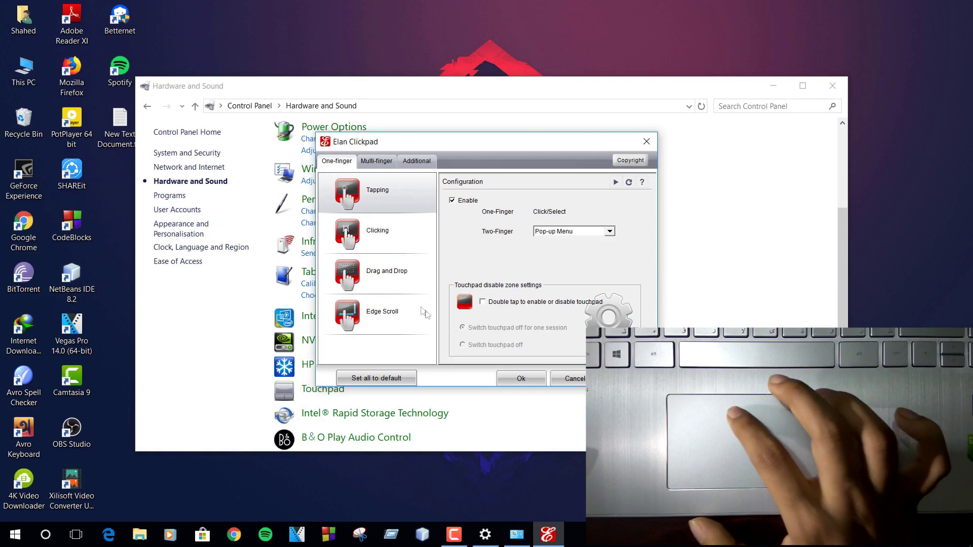
click(390, 162)
scroll(427, 254, down, 3)
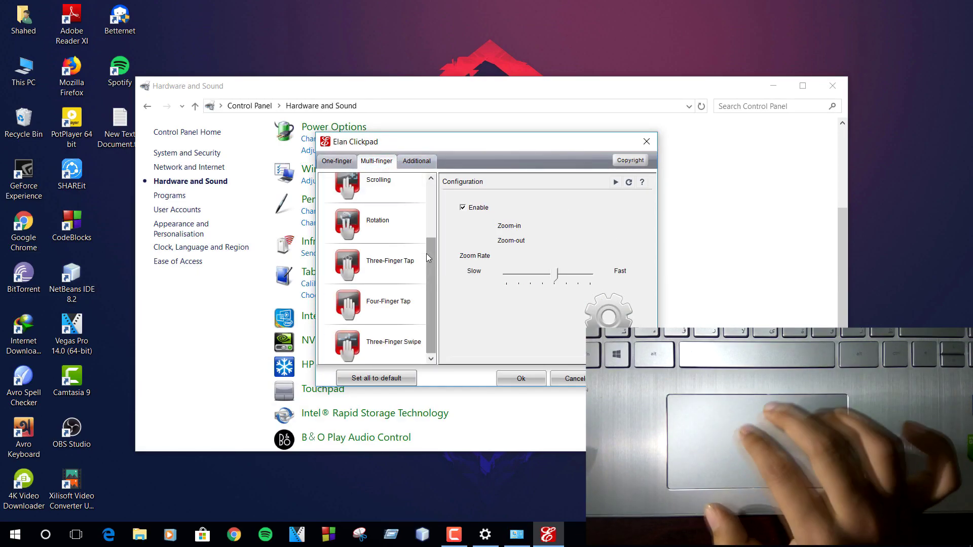
click(391, 348)
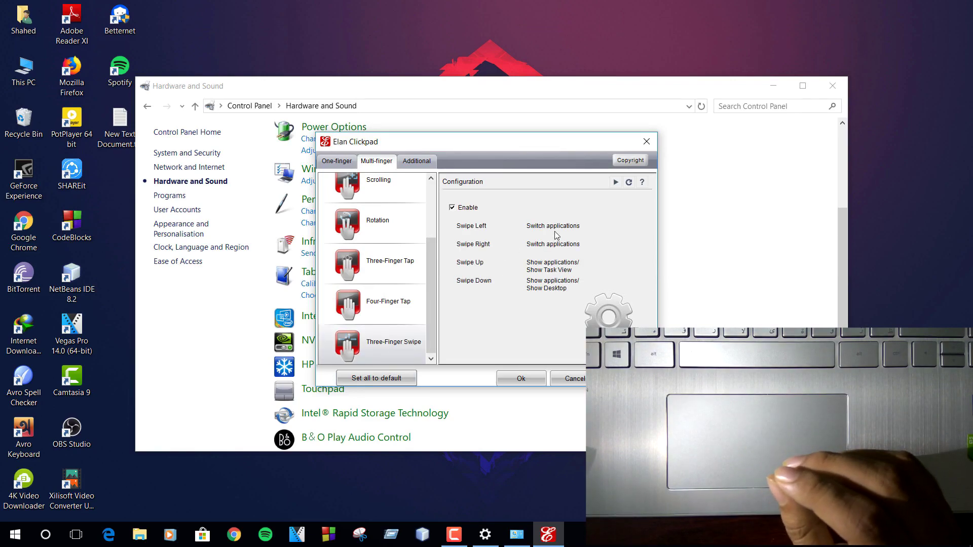
key(super+d)
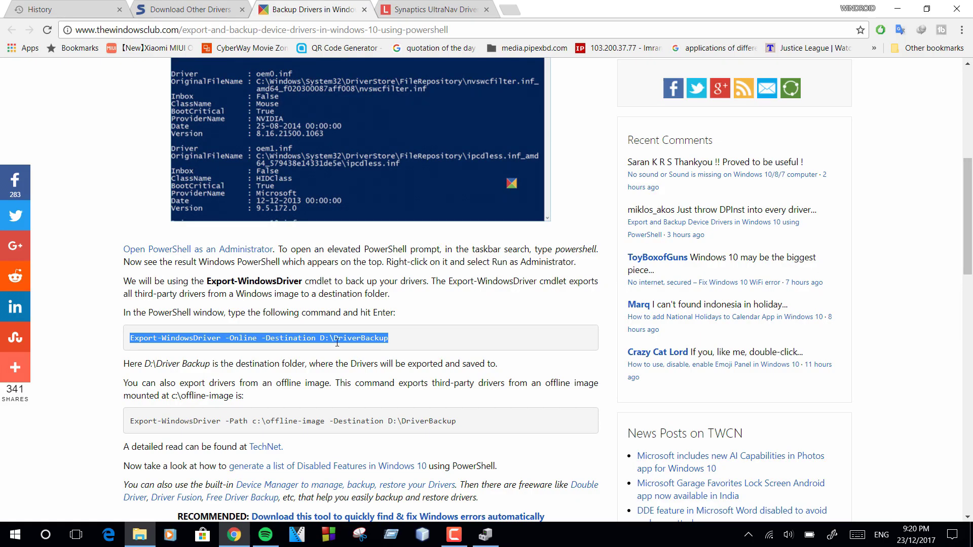
Run Export-WindowsDriver -Online -Destination D:\DriverBackup in an admin PowerShell, then exit it
right_click(15, 534)
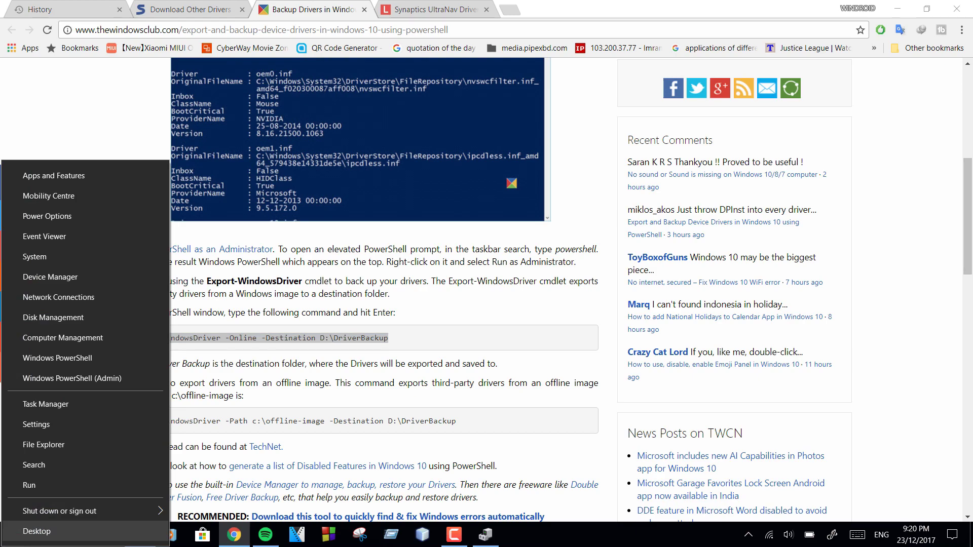
click(53, 382)
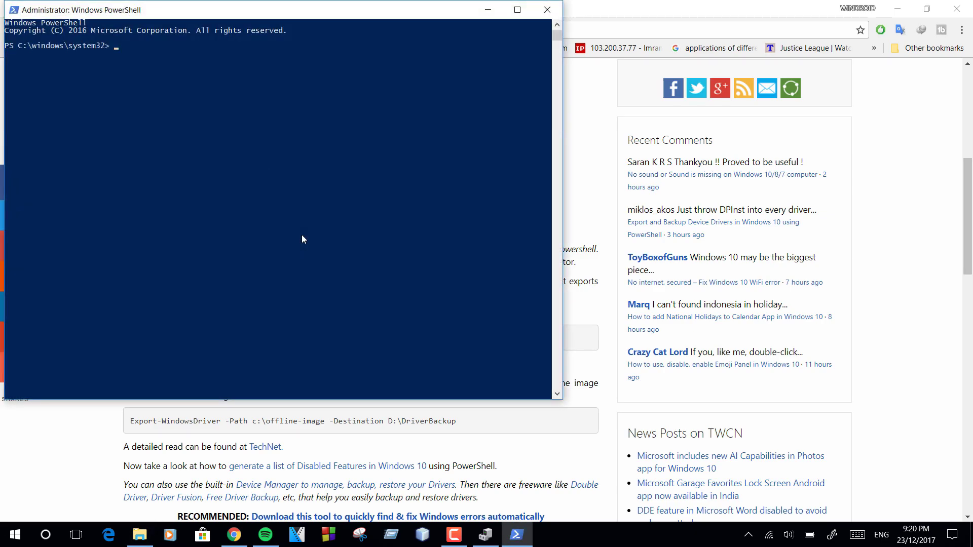
text(Export-WindowsDriver -Online -Destination D:\DriverBackup)
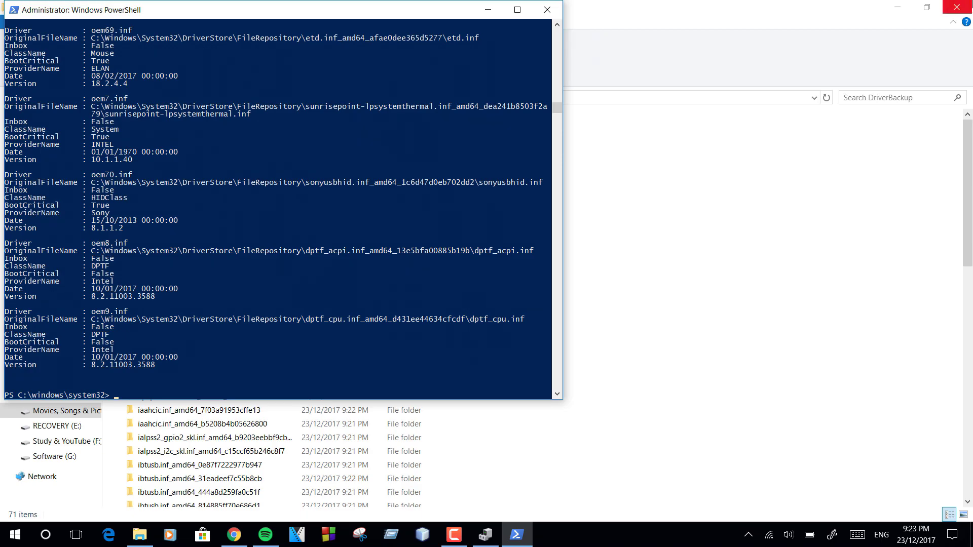
click(956, 7)
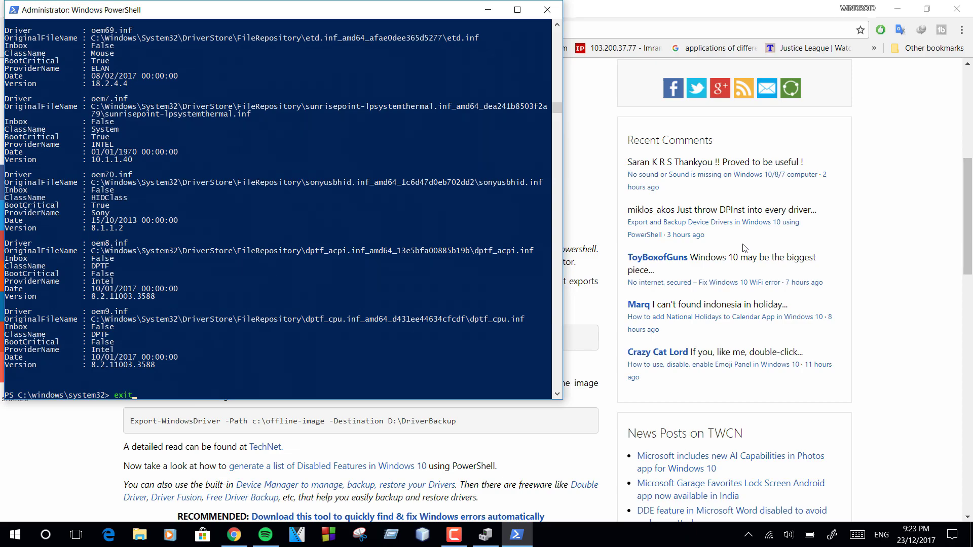
key(Return)
click(897, 9)
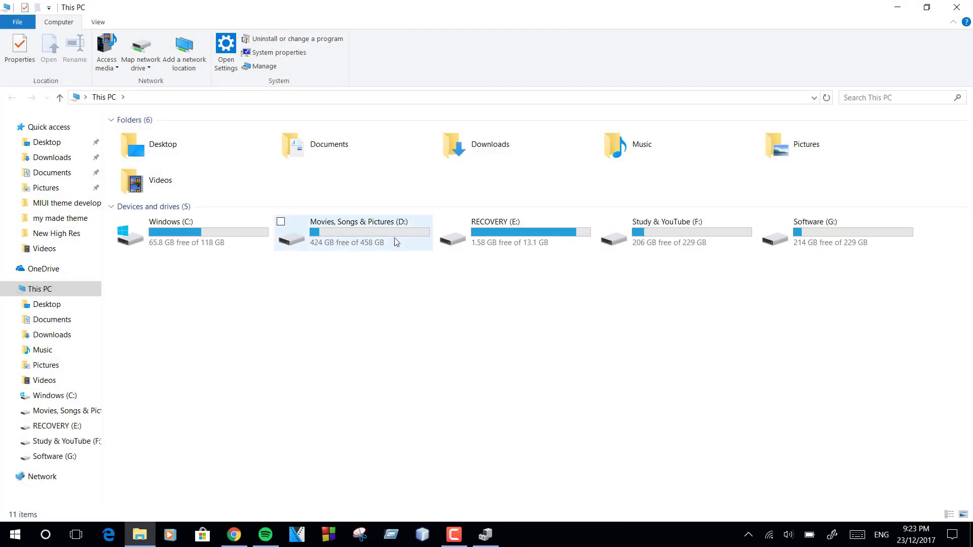
Check that D:\DriverBackup contains the 71 exported driver folders
double_click(396, 242)
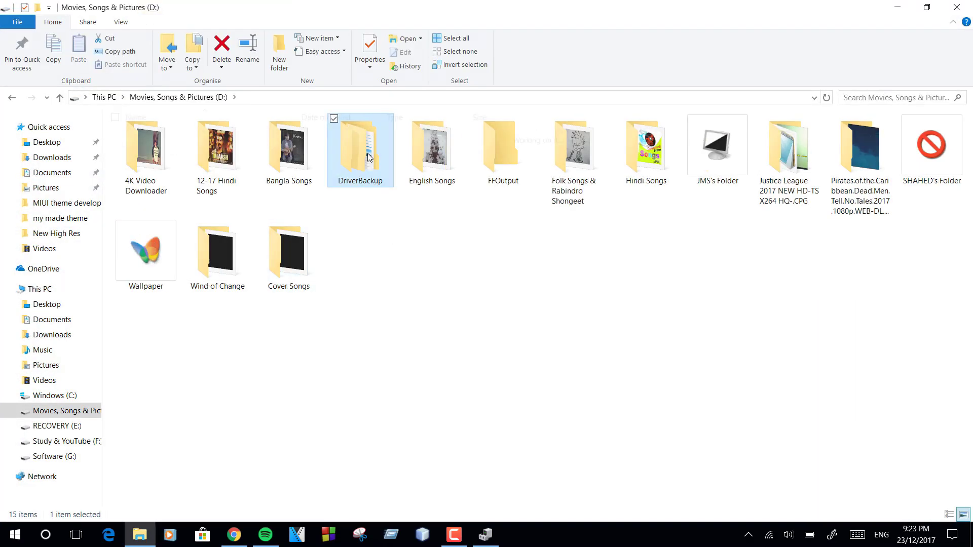
double_click(360, 152)
scroll(227, 433, down, 5)
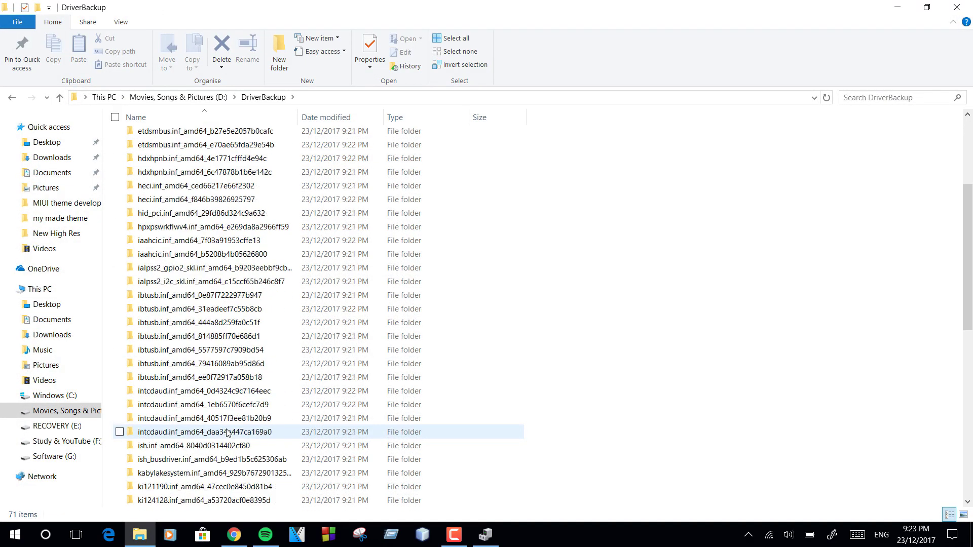
scroll(228, 241, up, 5)
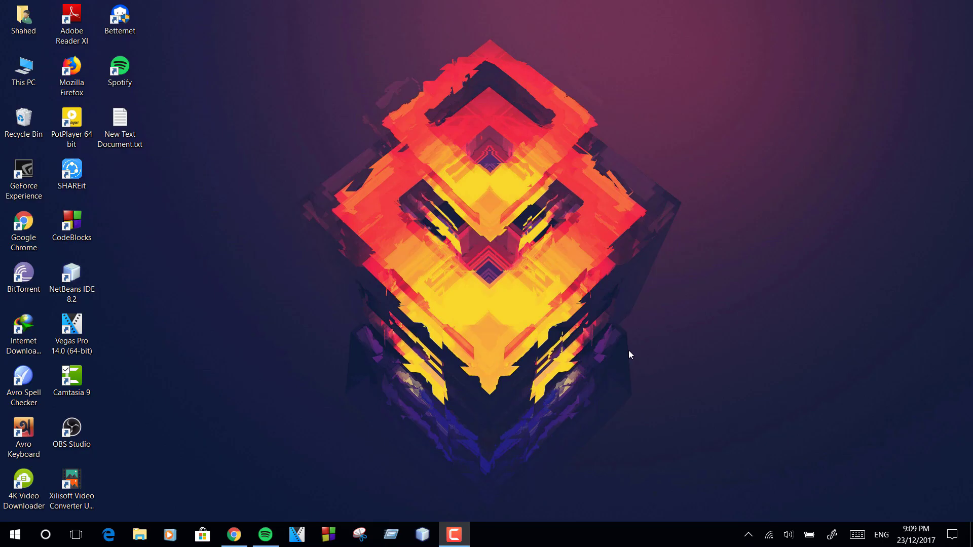
Maximize Device Manager and view the ELAN Clickpad properties under Mice and other pointing devices
key(super+x)
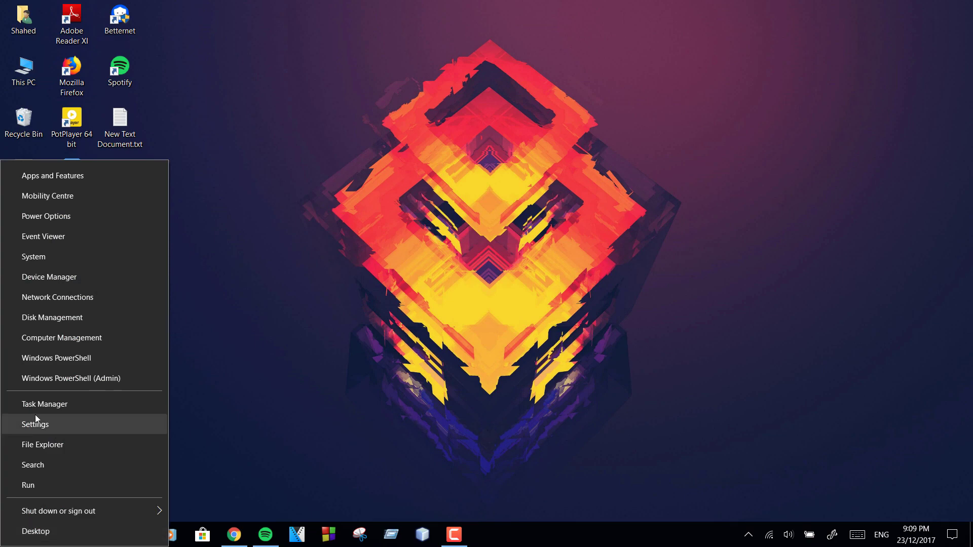
click(51, 279)
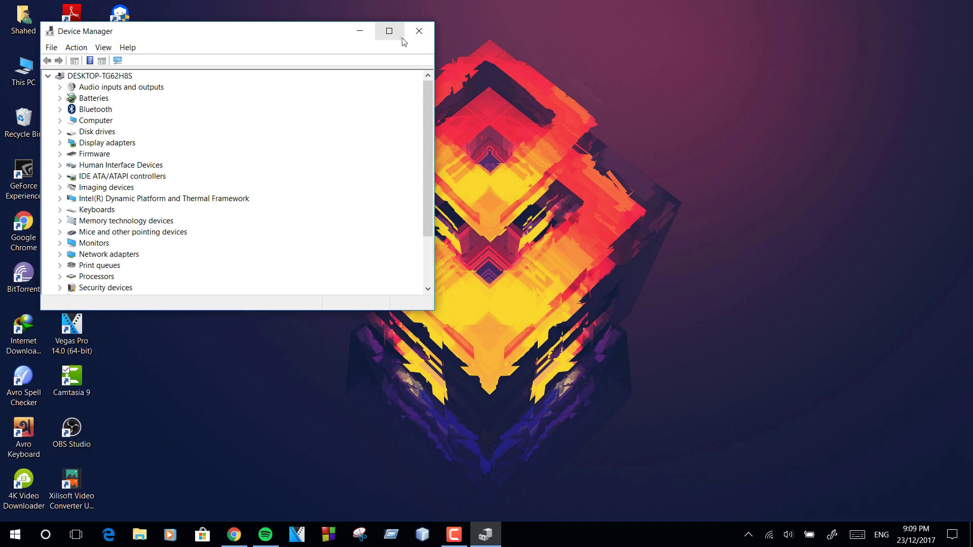
click(389, 31)
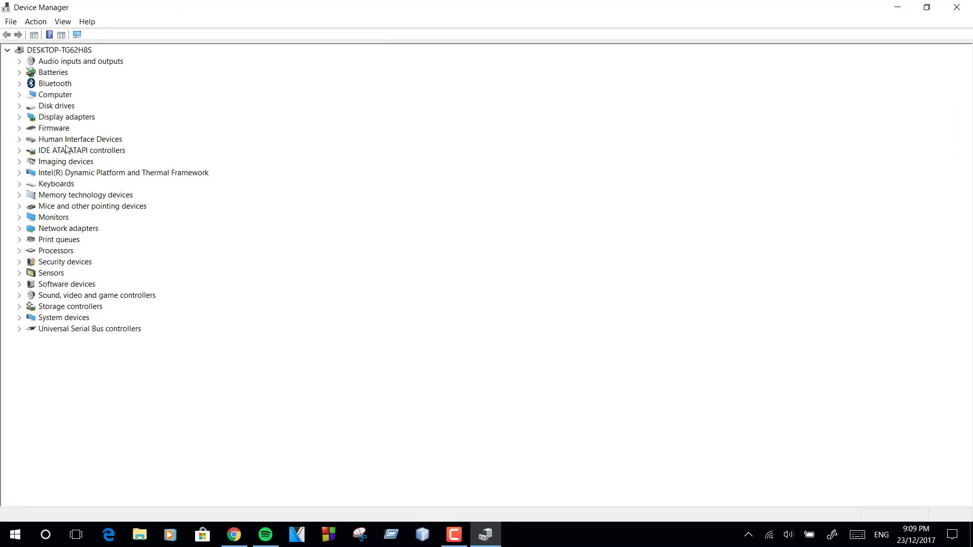
click(19, 207)
double_click(59, 218)
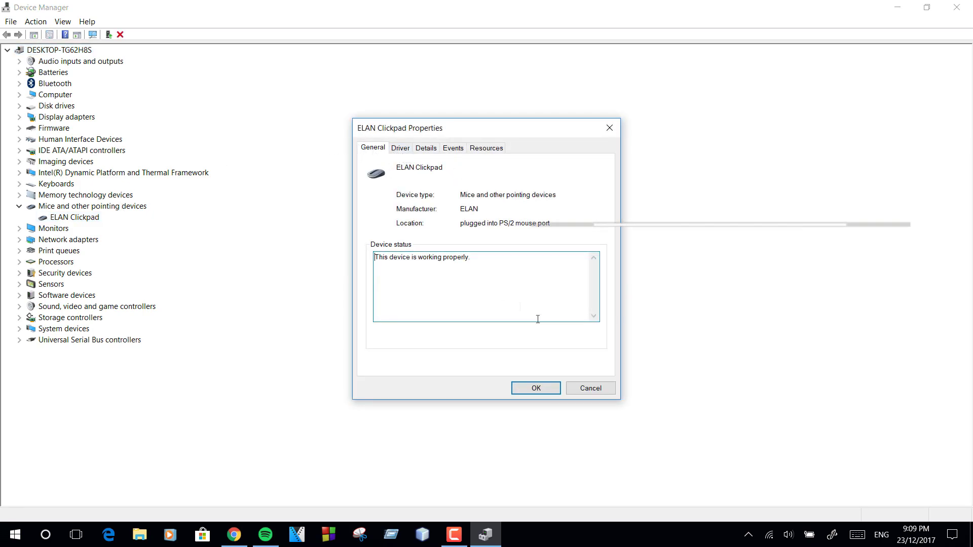
click(581, 389)
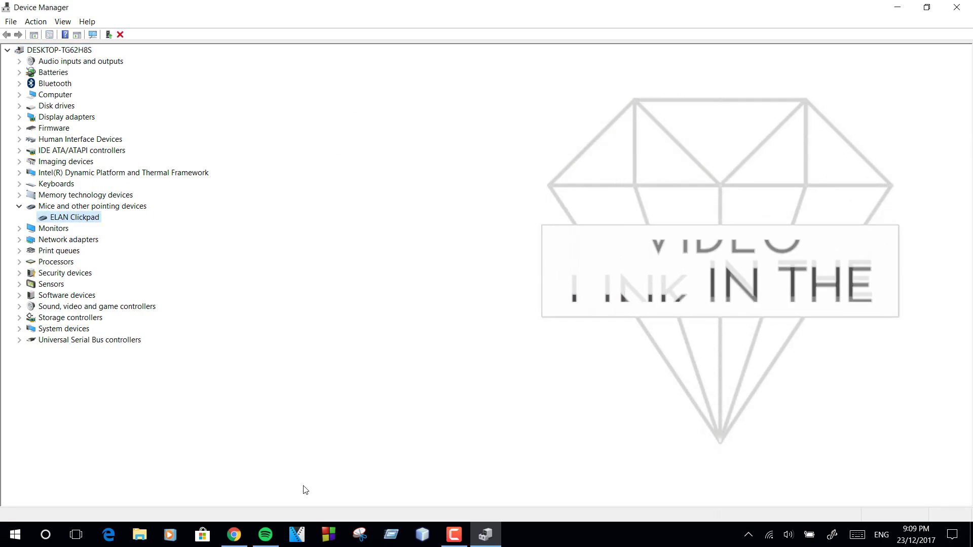
Download the Synaptics UltraNav driver from its page
click(240, 537)
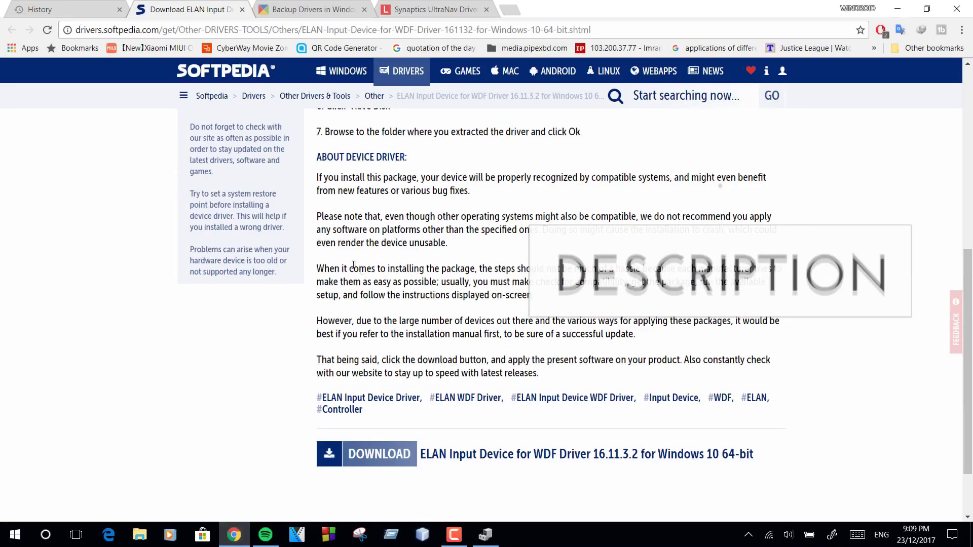
click(428, 6)
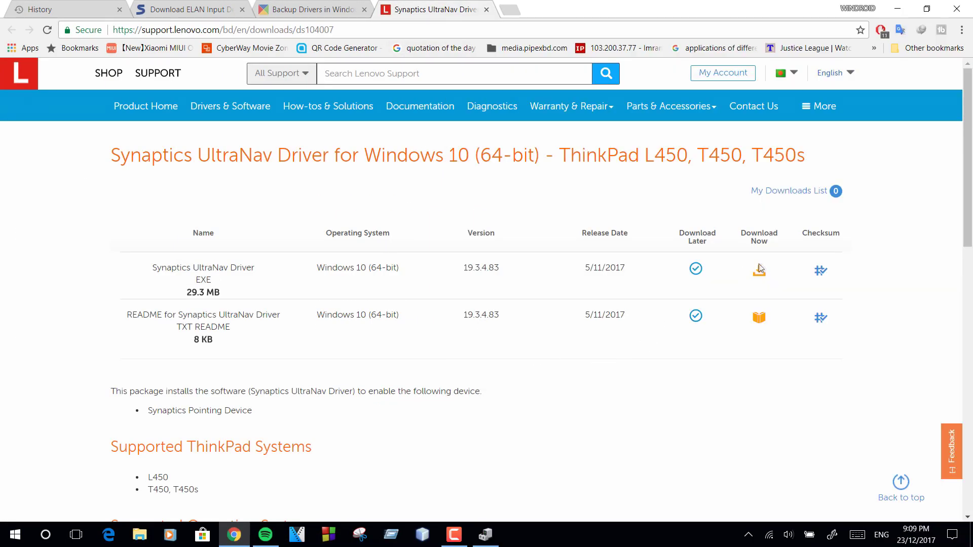
click(759, 268)
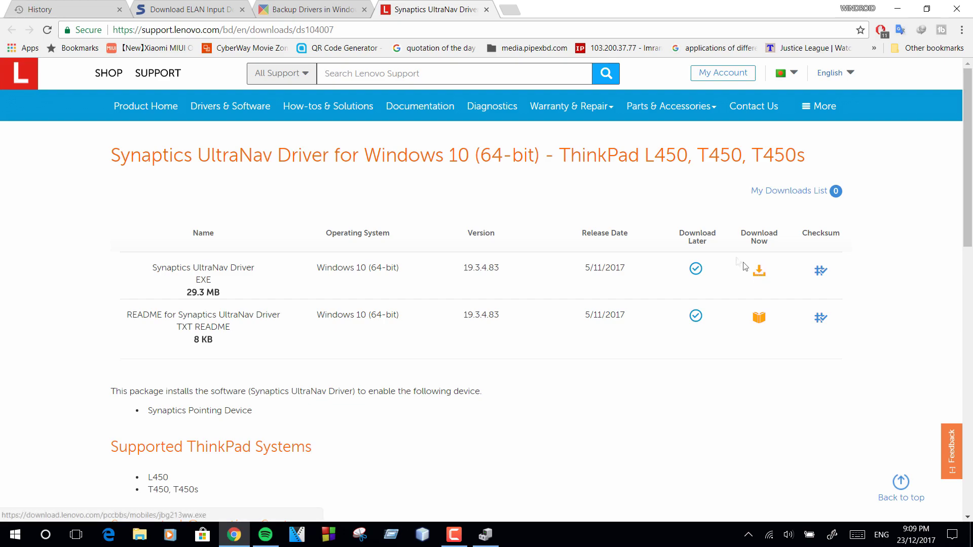
Download the ELAN driver .cab from Softpedia's External Mirror 1, then cancel it
click(228, 6)
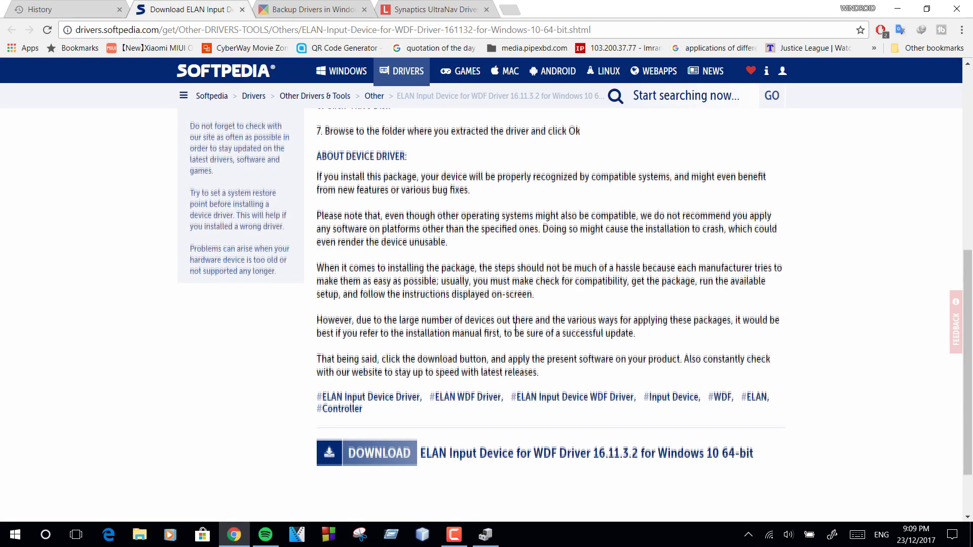
scroll(446, 341, down, 2)
click(482, 374)
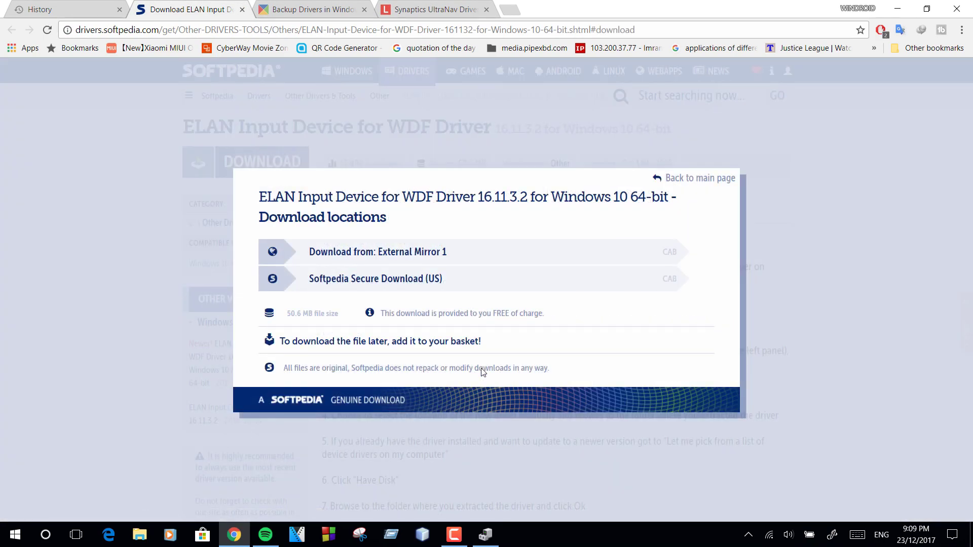
click(345, 256)
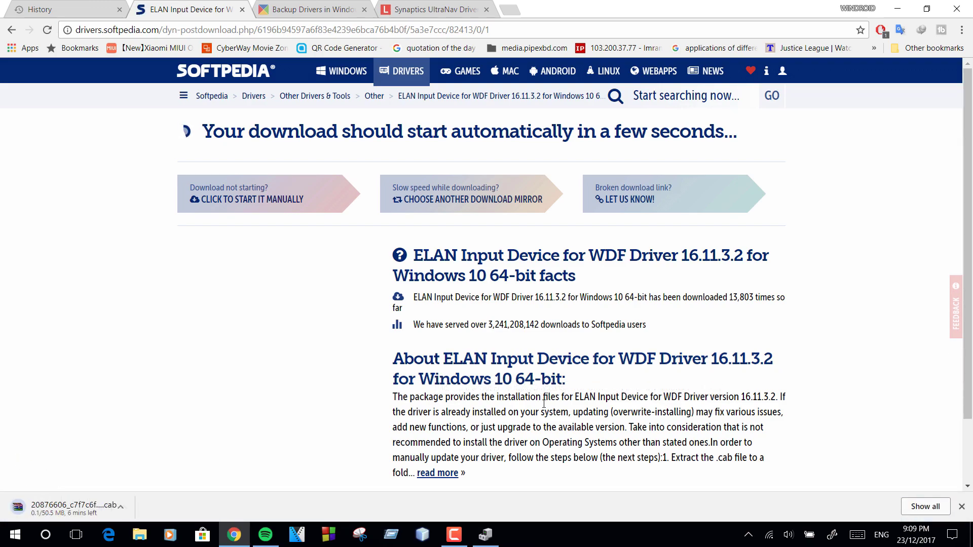
right_click(25, 502)
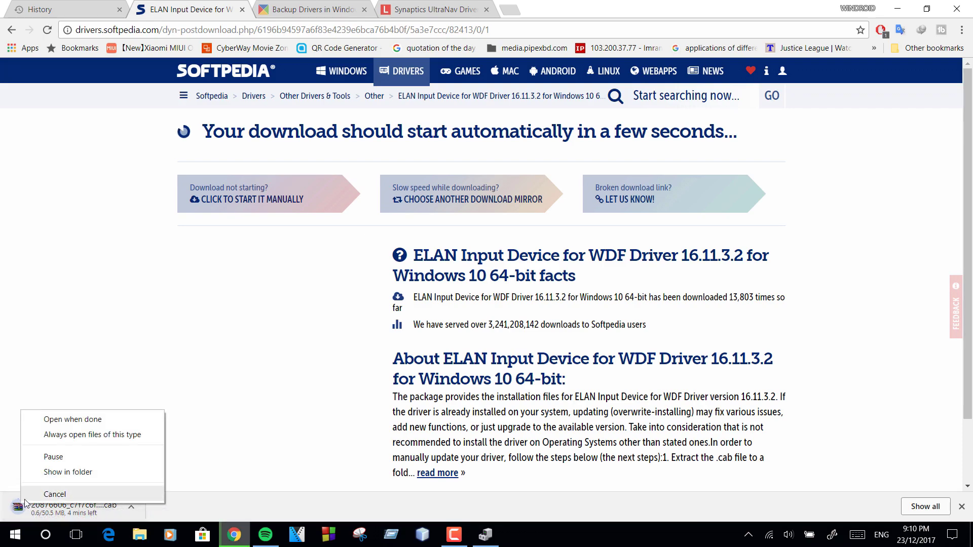
click(29, 499)
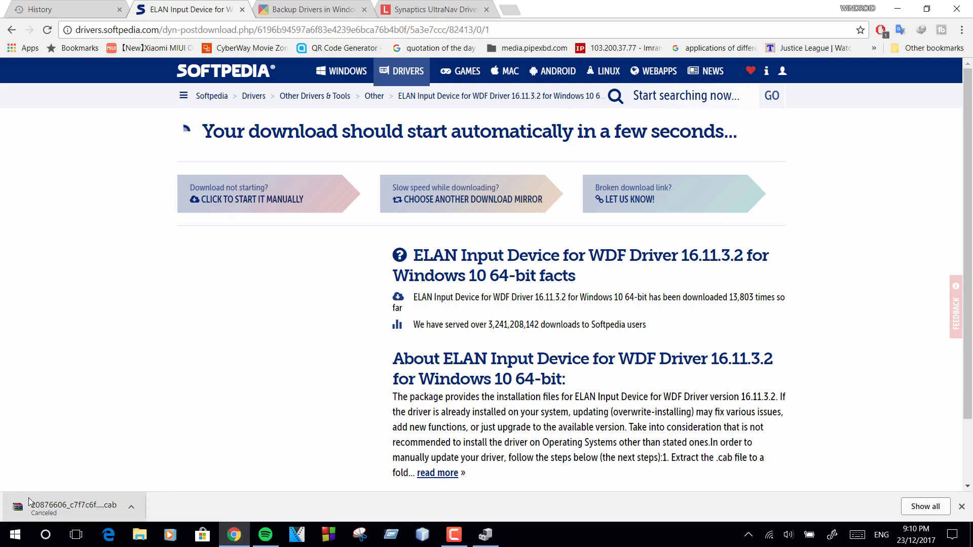
Open the Downloads folder in File Explorer
key(super+d)
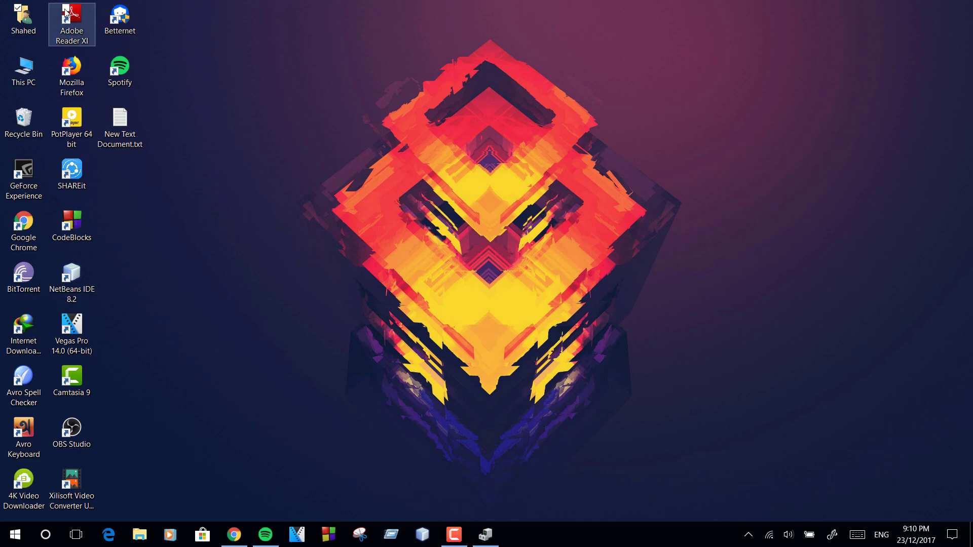
double_click(32, 12)
click(439, 123)
double_click(439, 123)
scroll(255, 367, down, 10)
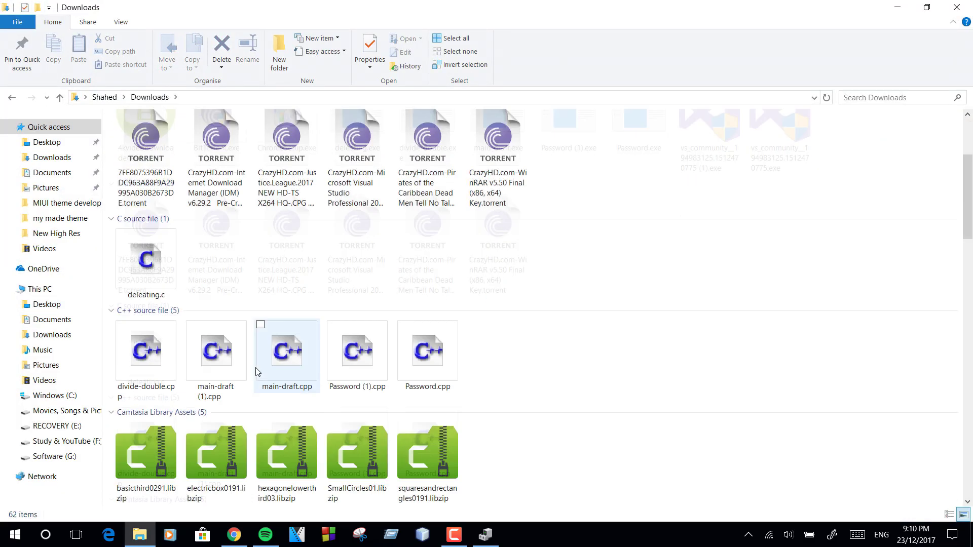
click(130, 347)
scroll(374, 319, down, 7)
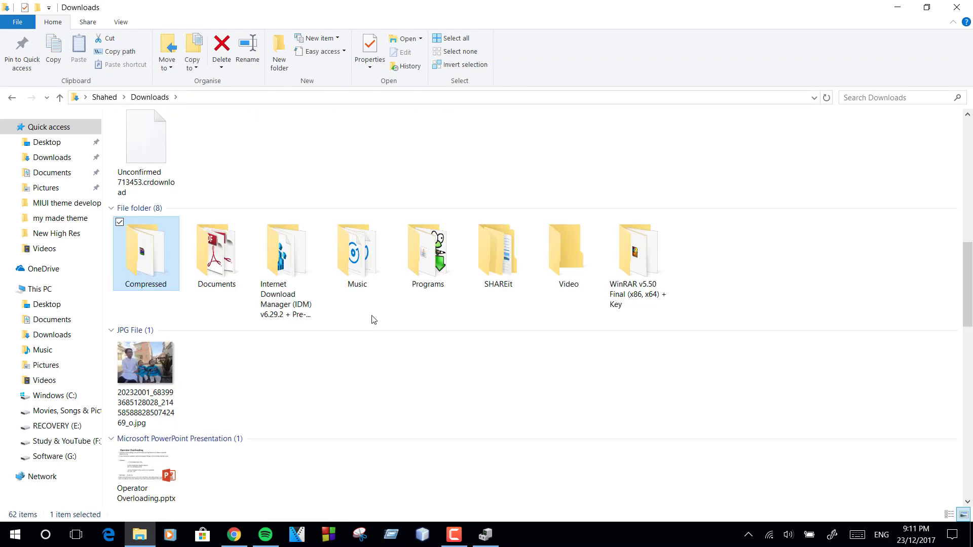
scroll(373, 319, down, 8)
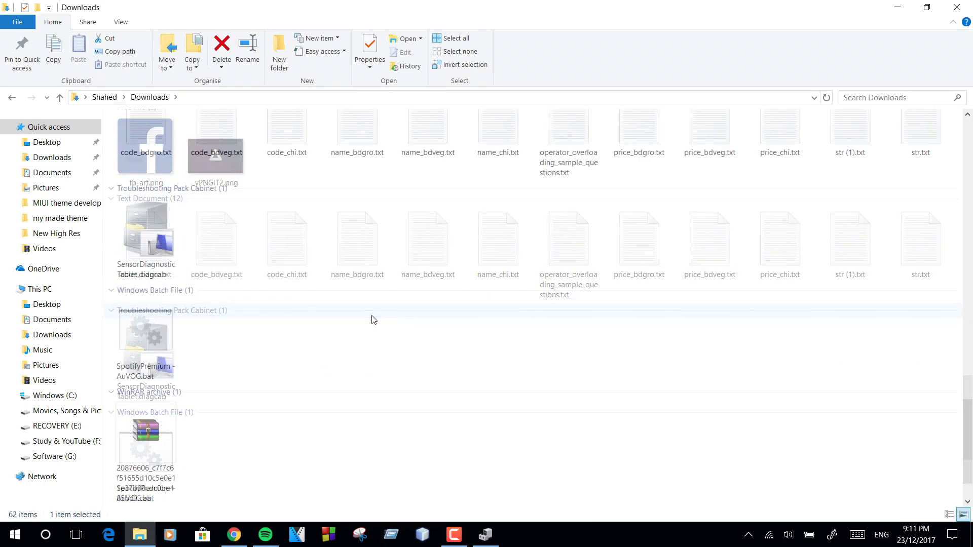
Extract the 50.5 MB driver .cab with WinRAR into its own folder and open it
click(172, 443)
right_click(172, 443)
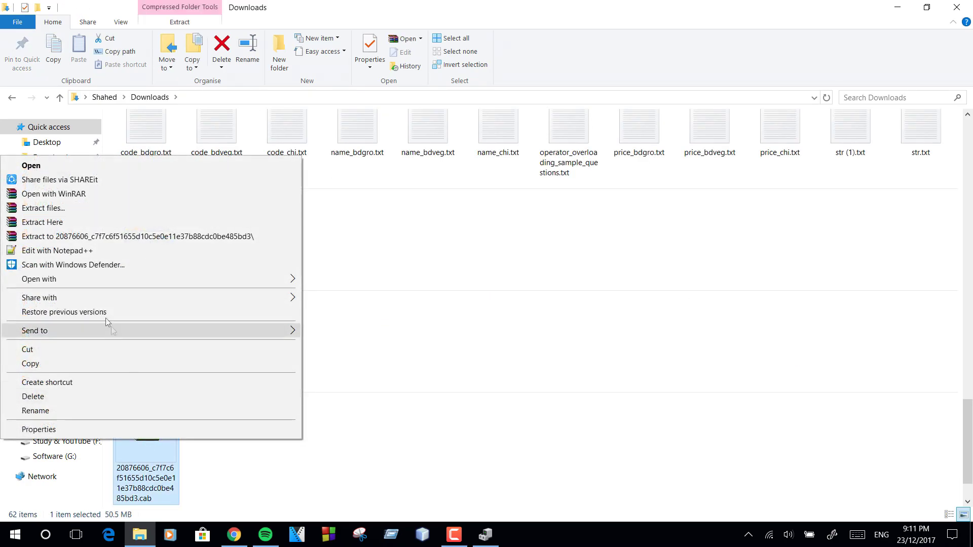
click(72, 236)
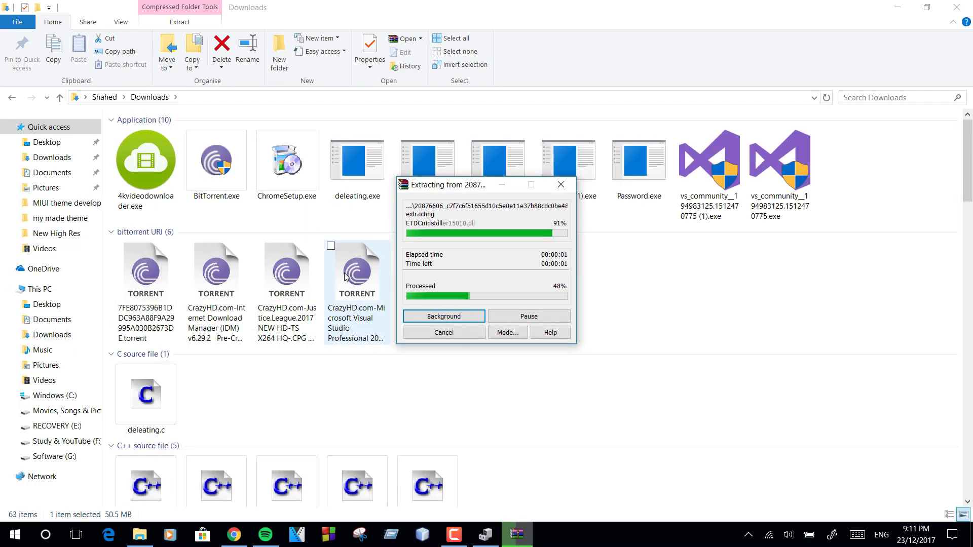
scroll(334, 422, down, 10)
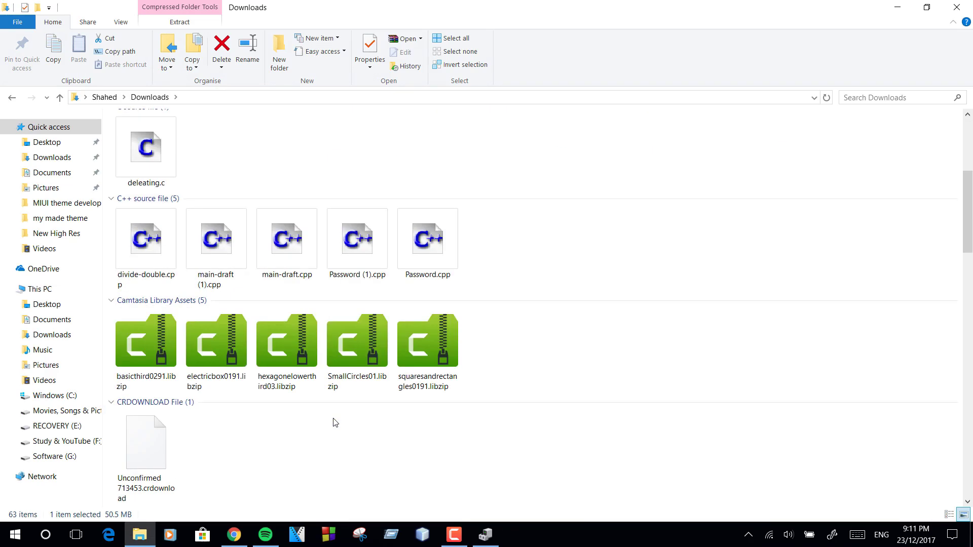
double_click(136, 132)
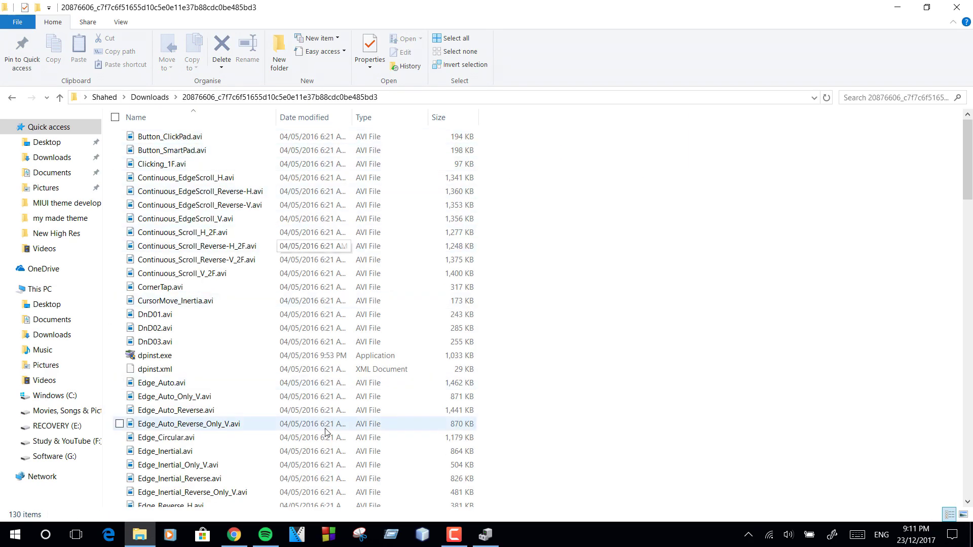
scroll(326, 432, down, 7)
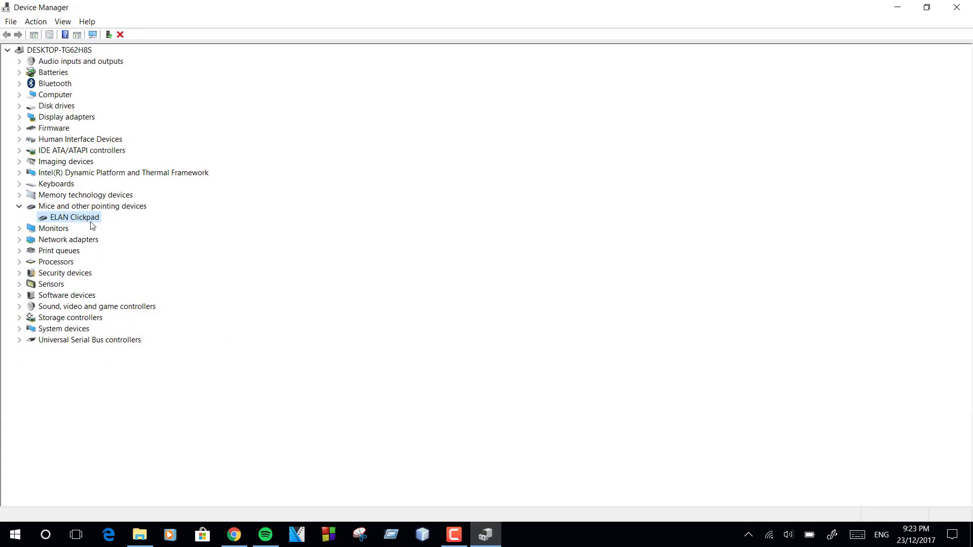
Start a manual Have Disk driver update for the ELAN Clickpad
right_click(92, 226)
click(99, 227)
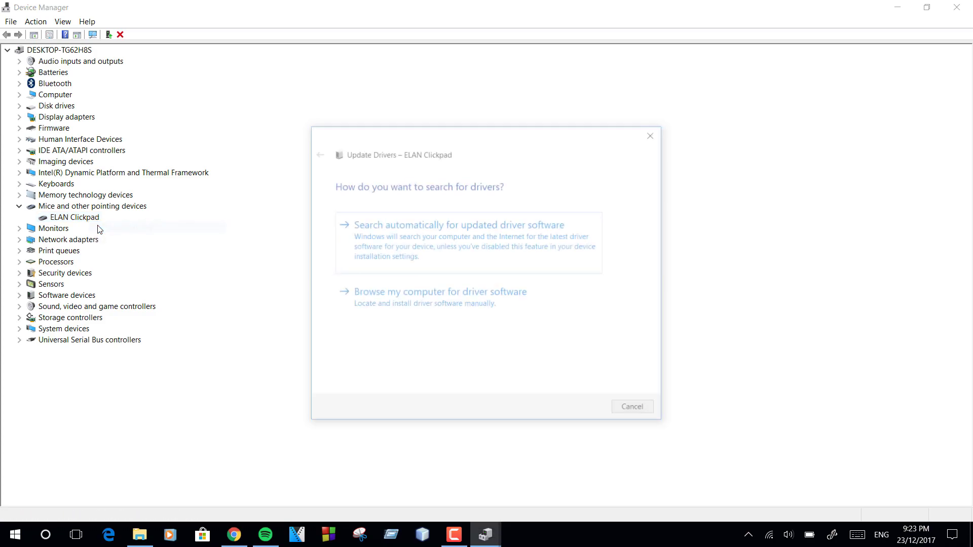
click(415, 317)
click(545, 339)
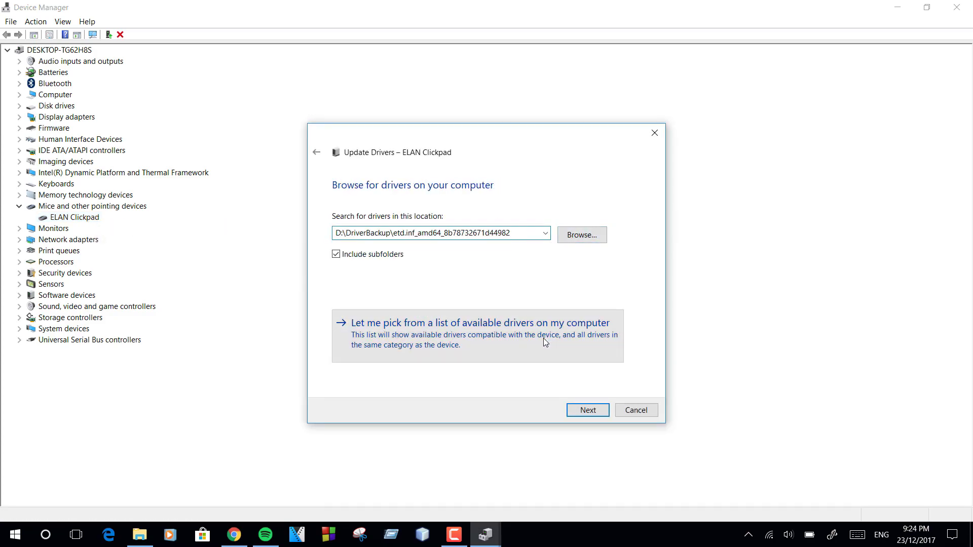
click(621, 363)
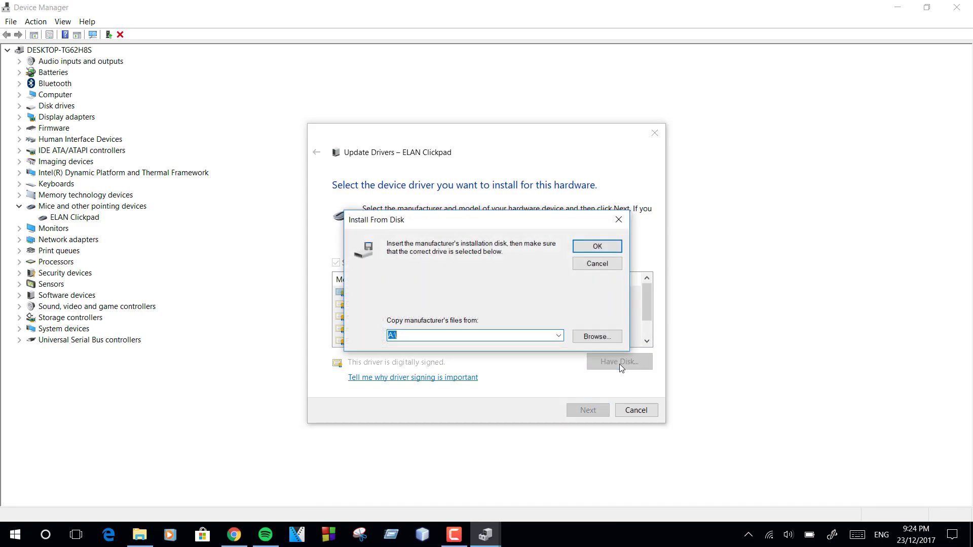
click(591, 337)
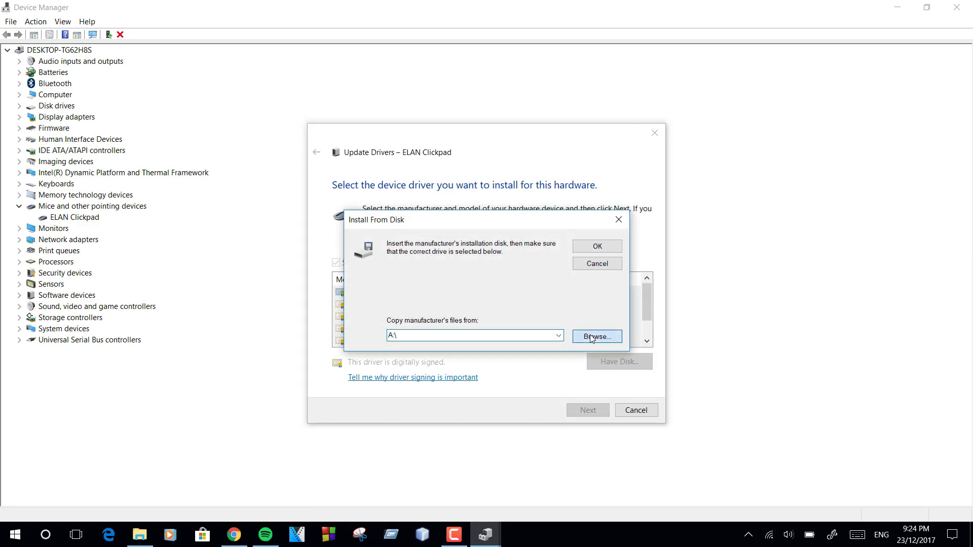
Select ETD.inf in the extracted driver folder under Downloads as the driver file
click(554, 257)
click(554, 258)
double_click(535, 289)
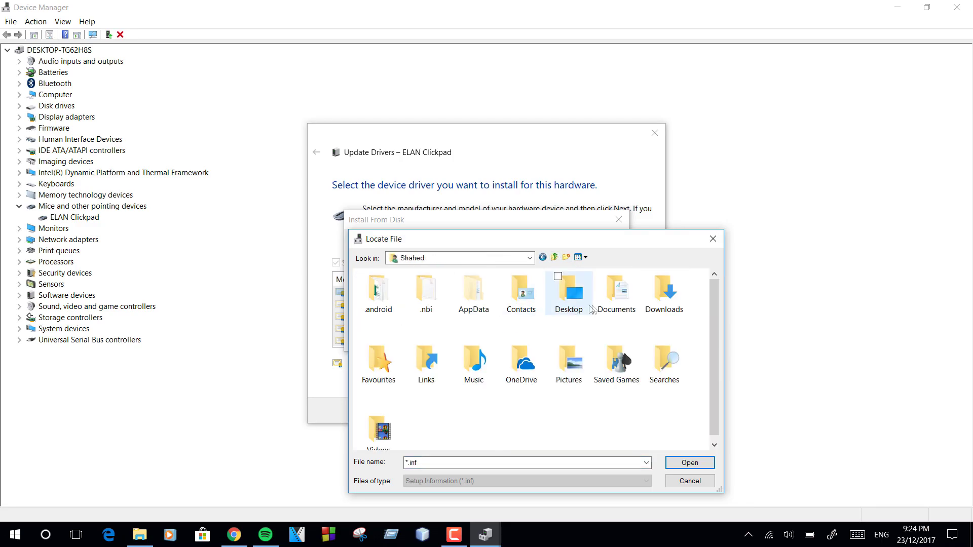
double_click(665, 299)
double_click(515, 288)
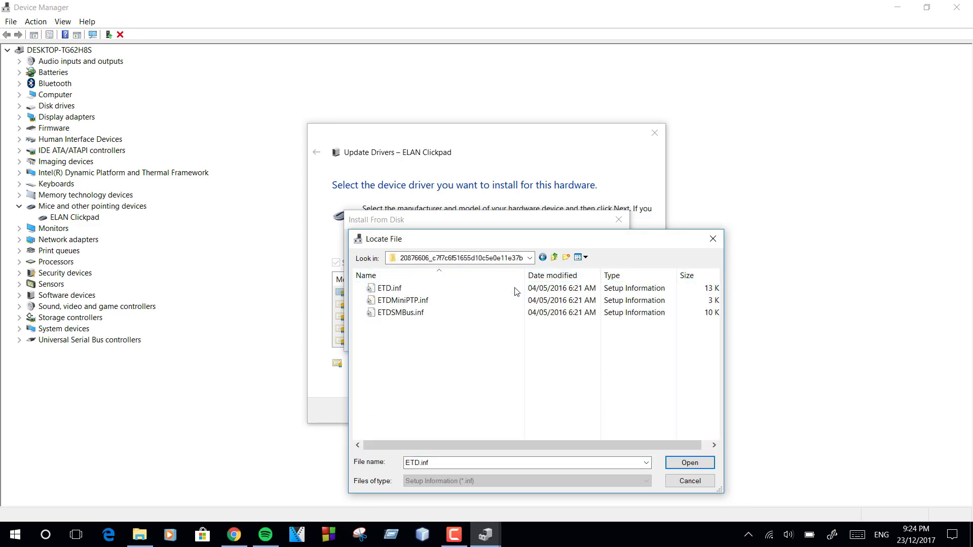
click(440, 290)
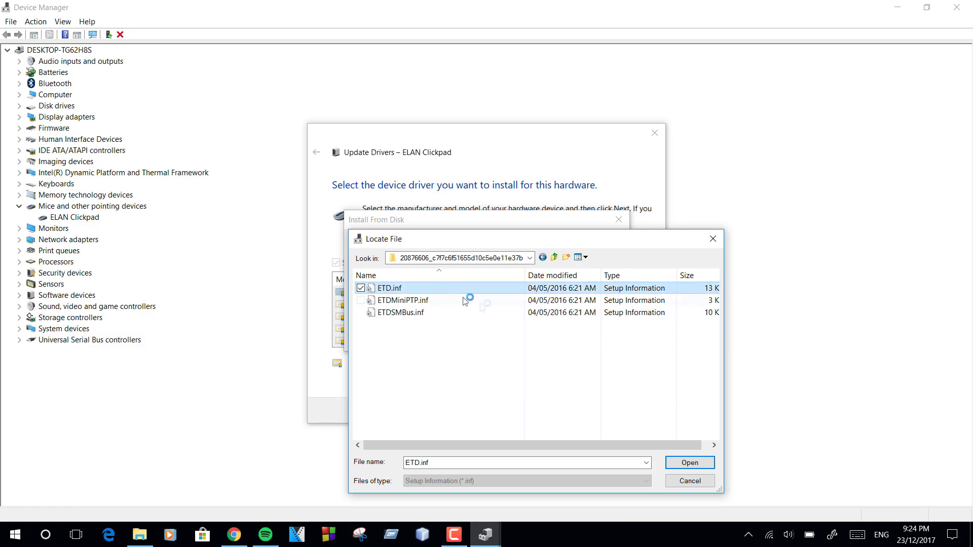
click(690, 463)
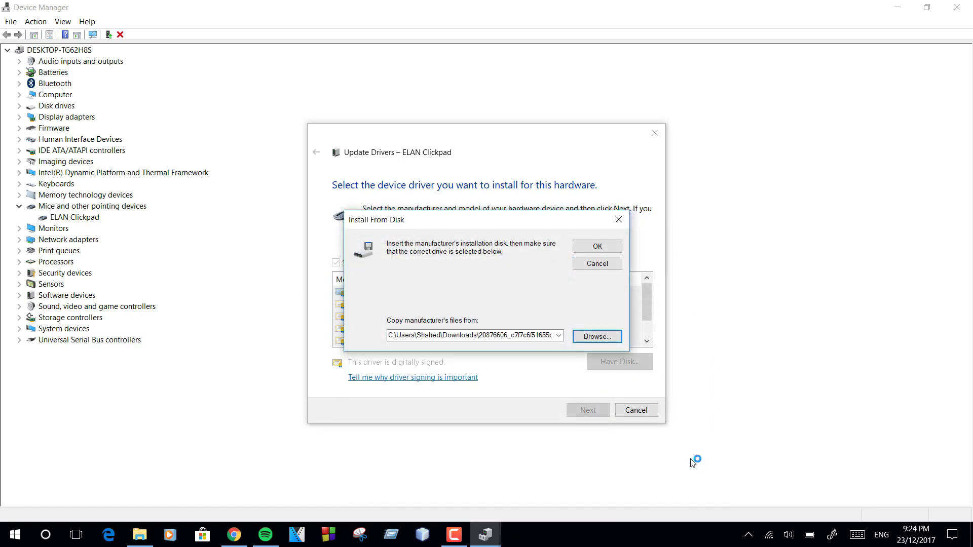
Install the ELAN Input Device For WDF driver, accepting the compatibility warning
click(615, 246)
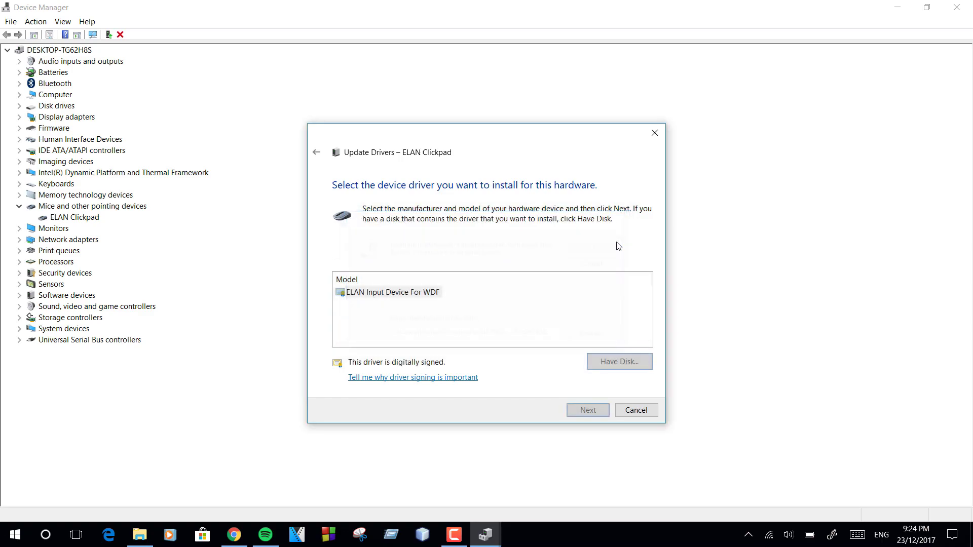
click(588, 411)
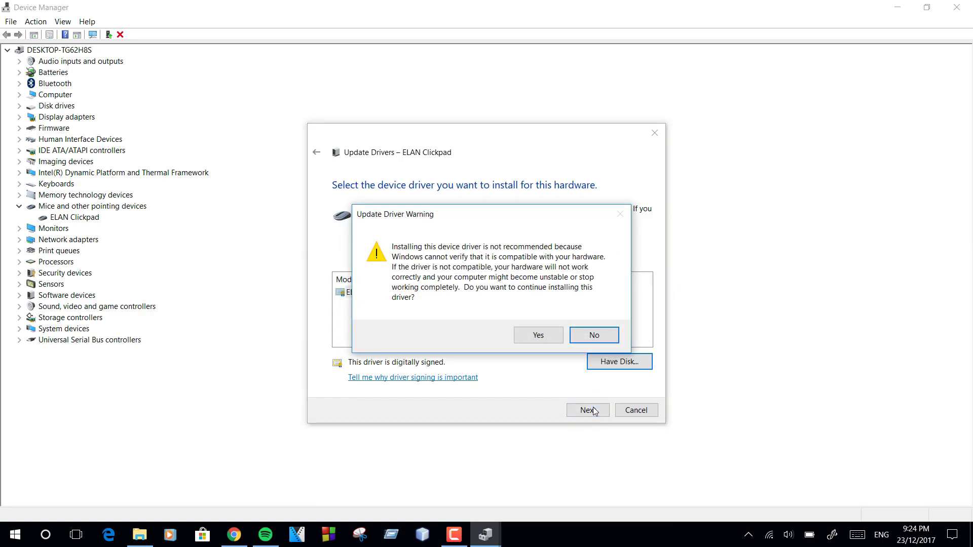
click(549, 333)
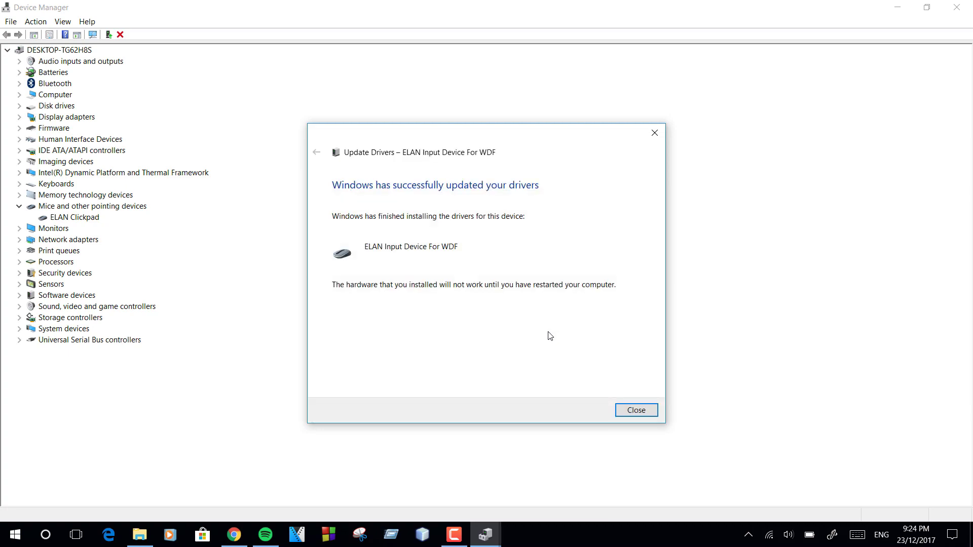
Close the finished driver wizard and reopen Settings > Devices > Touchpad
click(652, 411)
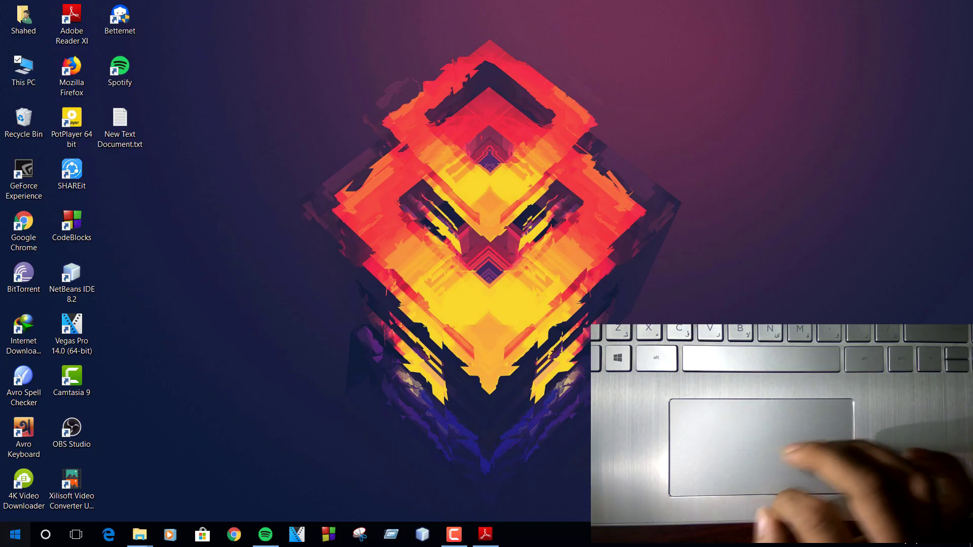
click(14, 535)
click(28, 474)
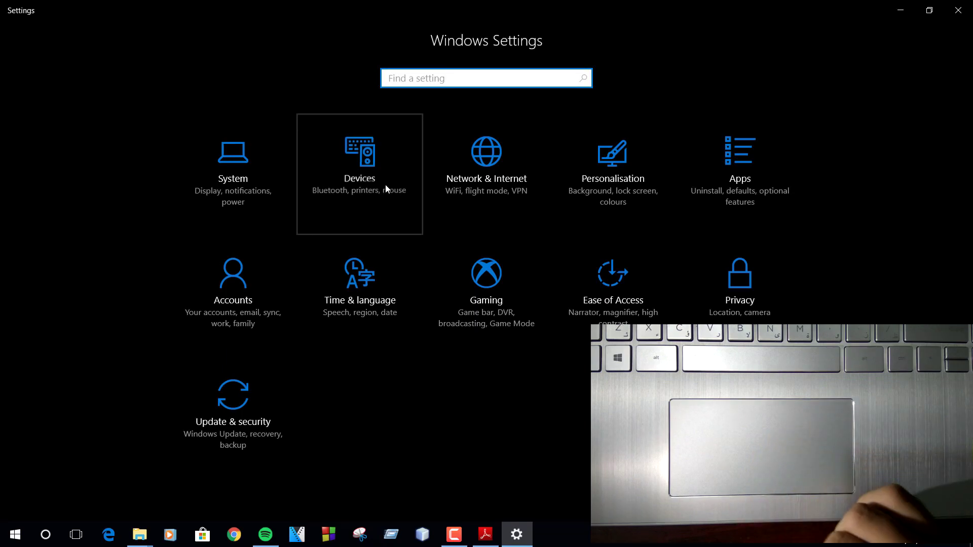
click(386, 186)
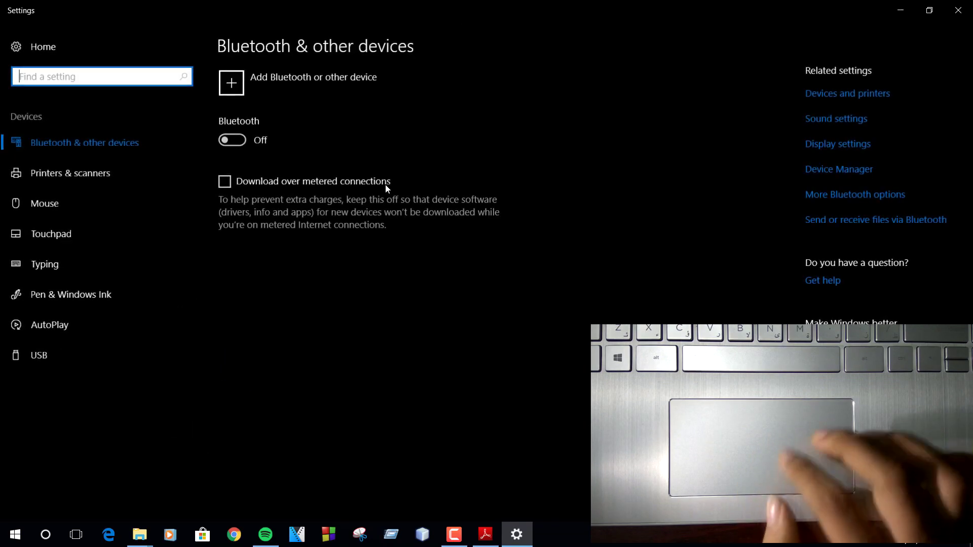
click(55, 238)
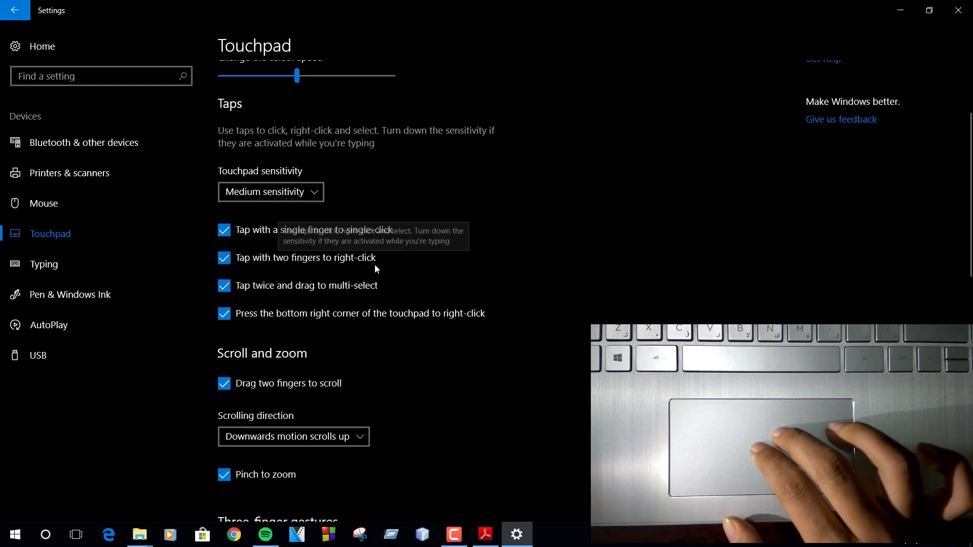
Scroll through the new three- and four-finger gesture options on the precision touchpad page
scroll(376, 265, down, 7)
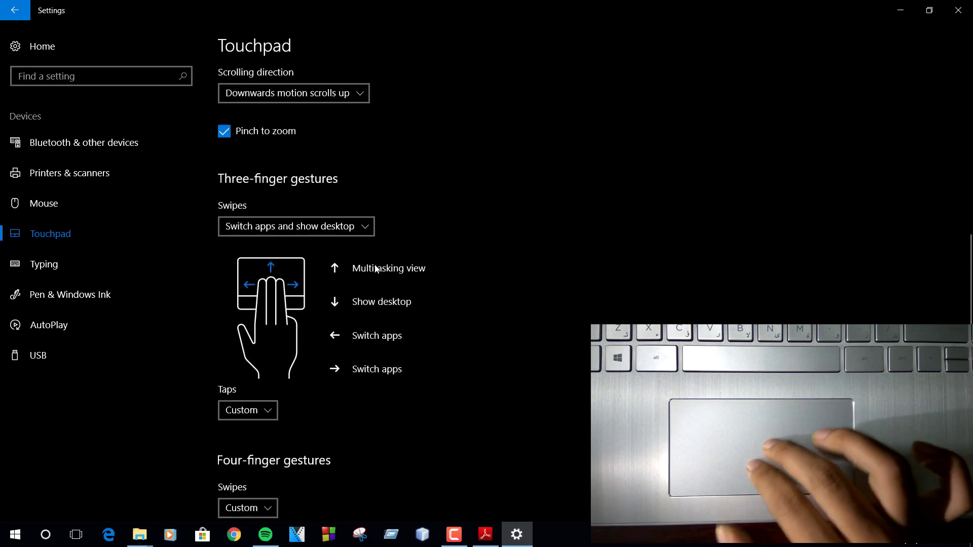
scroll(375, 268, down, 6)
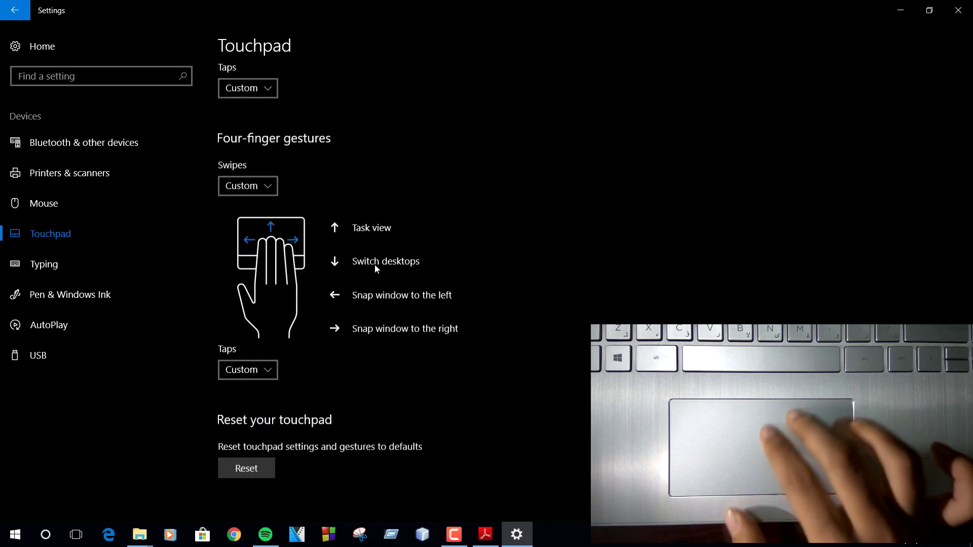
scroll(375, 264, up, 15)
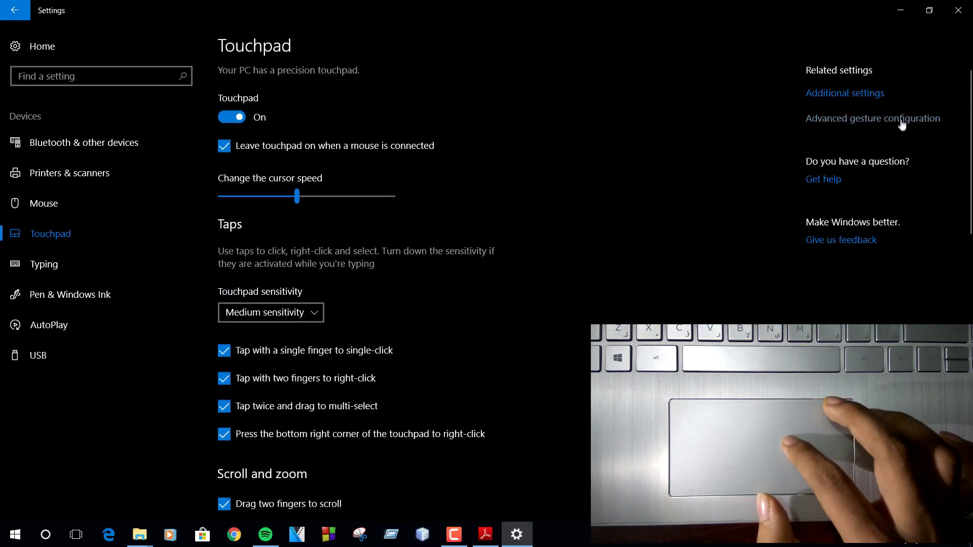
Review advanced gestures: three-finger tap as Mouse back button, four-finger tap as custom shortcut
click(902, 122)
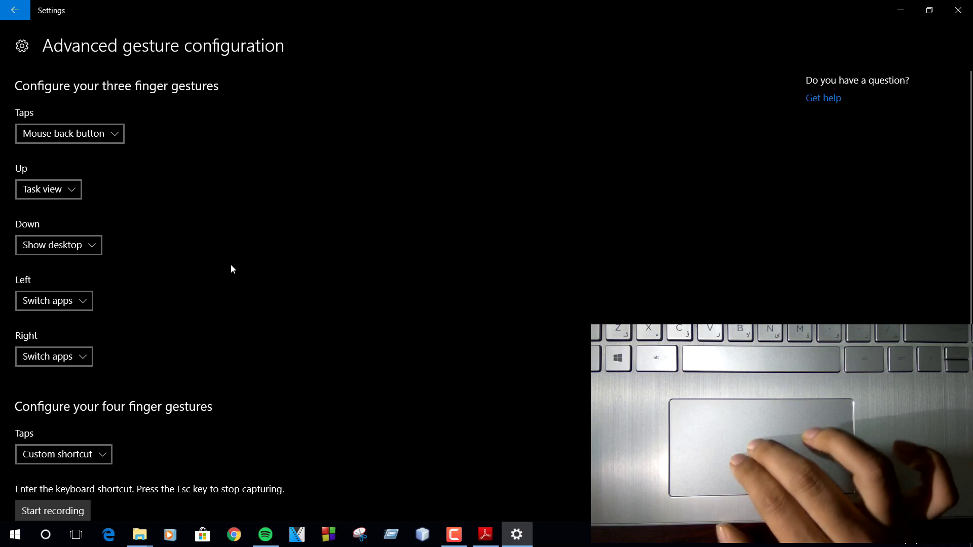
scroll(231, 268, down, 1)
scroll(289, 242, down, 5)
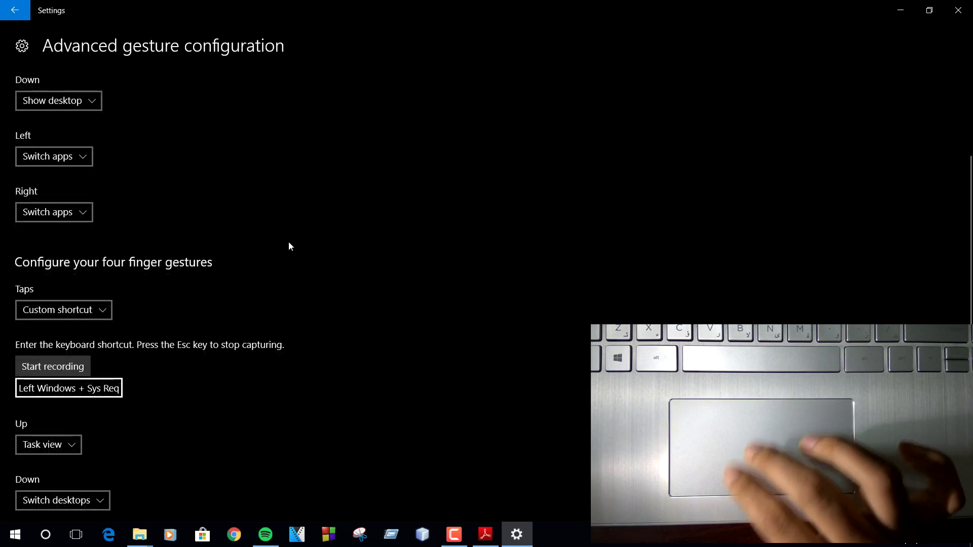
scroll(289, 246, up, 5)
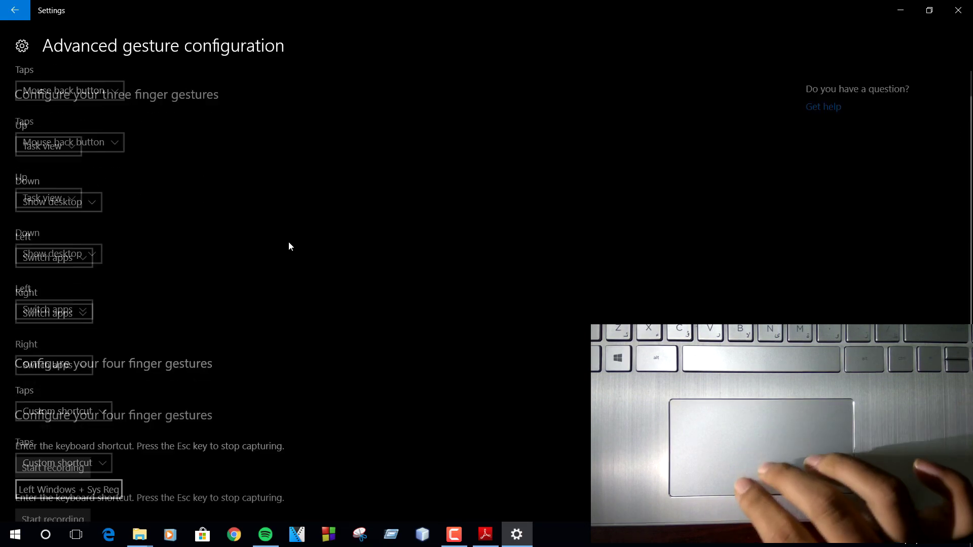
scroll(289, 247, down, 3)
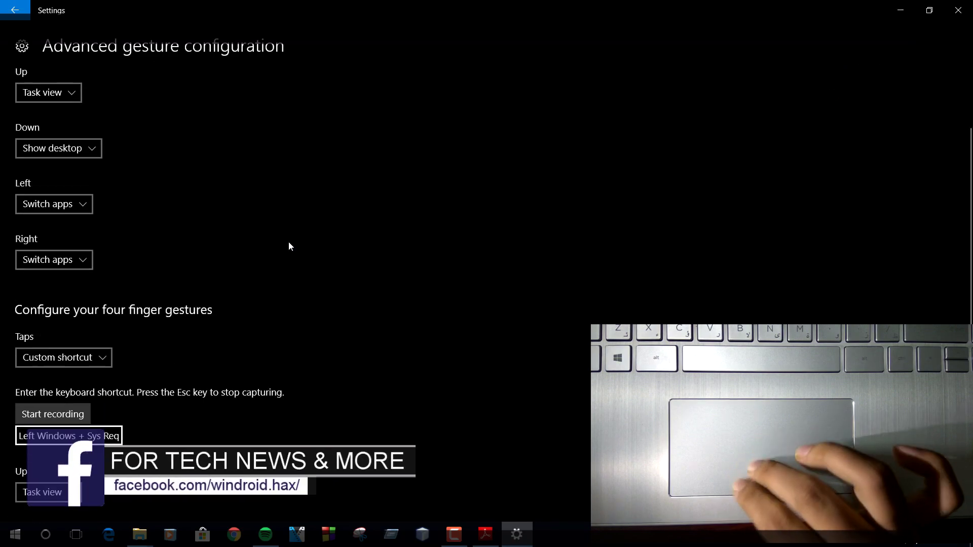
scroll(289, 247, down, 2)
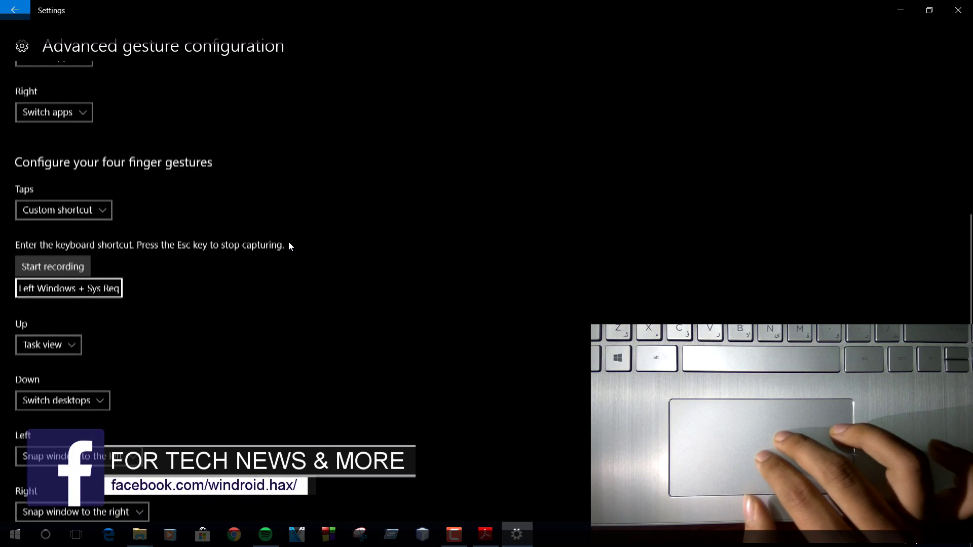
click(14, 9)
Show the desktop, then switch to the Spotify window through Task View
key(super+d)
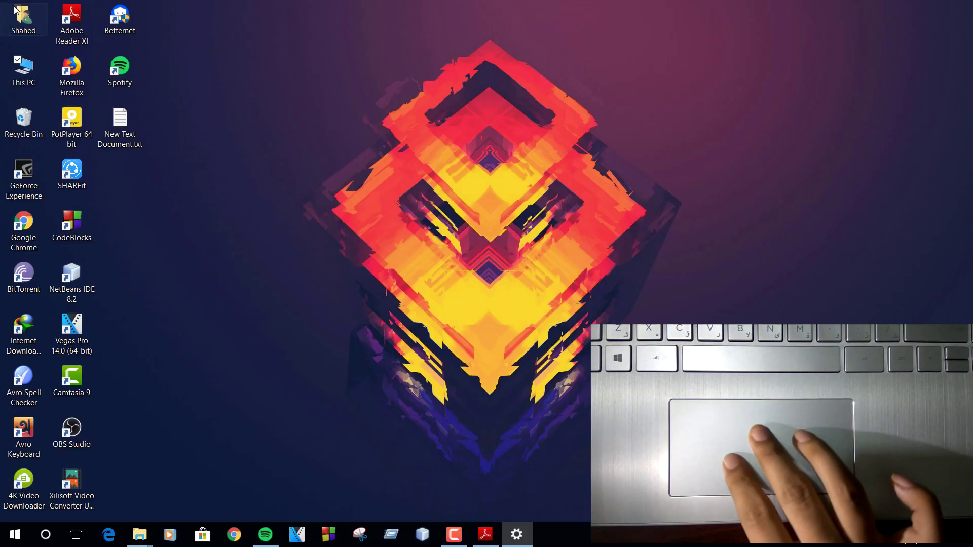
key(super+Tab)
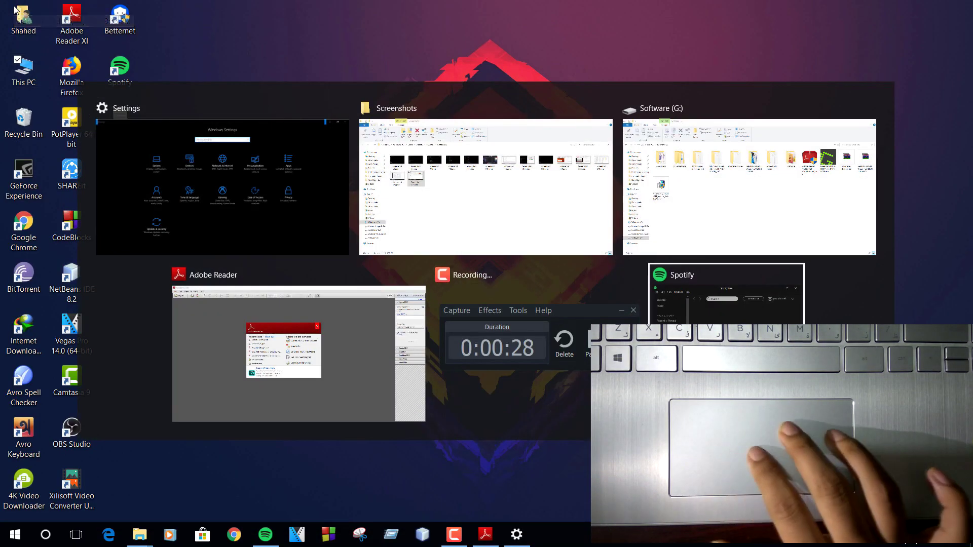
key(Return)
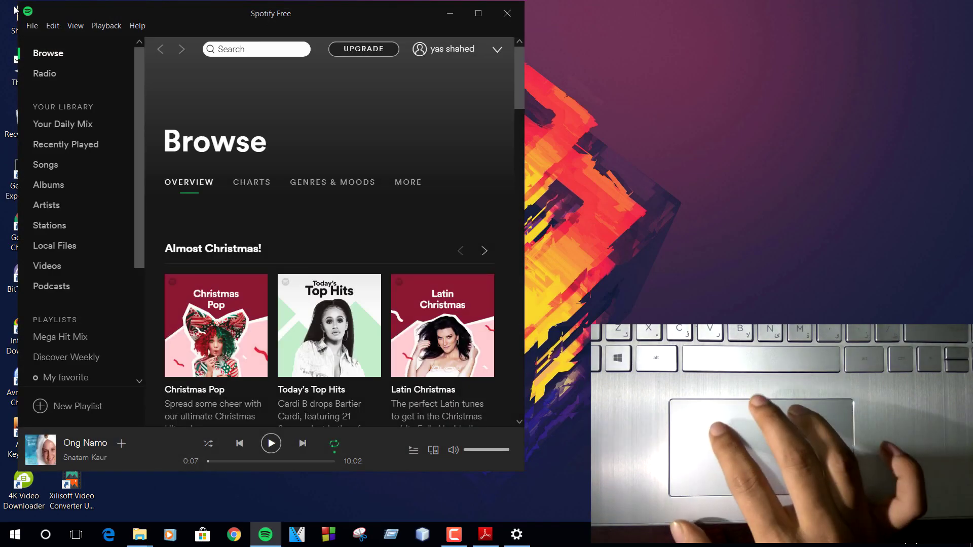
Show the desktop again, then open the Run dialog and cancel it
key(super+d)
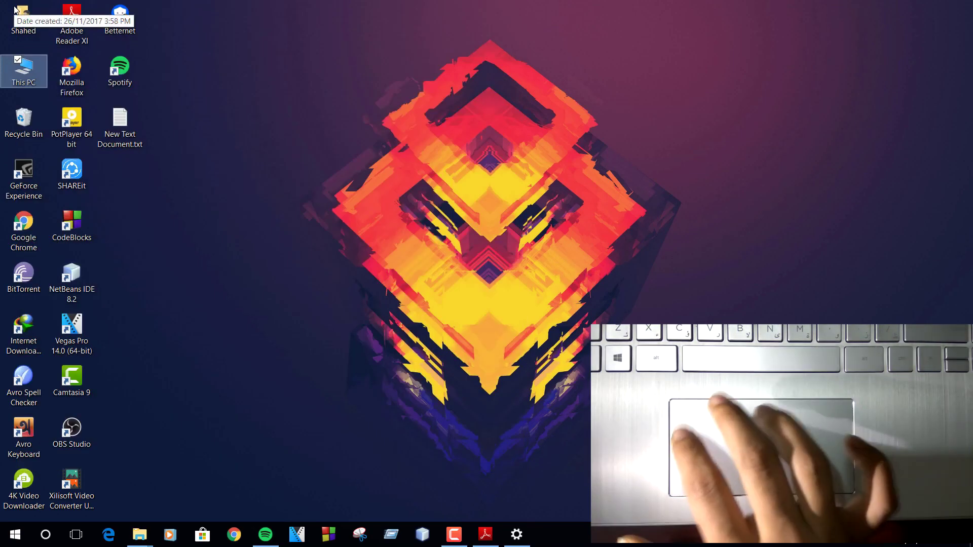
key(super+r)
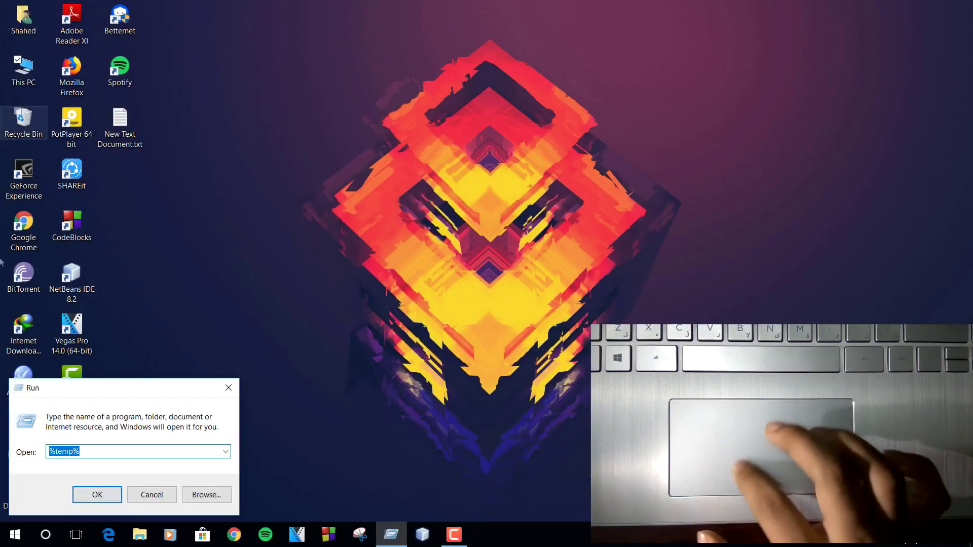
click(148, 495)
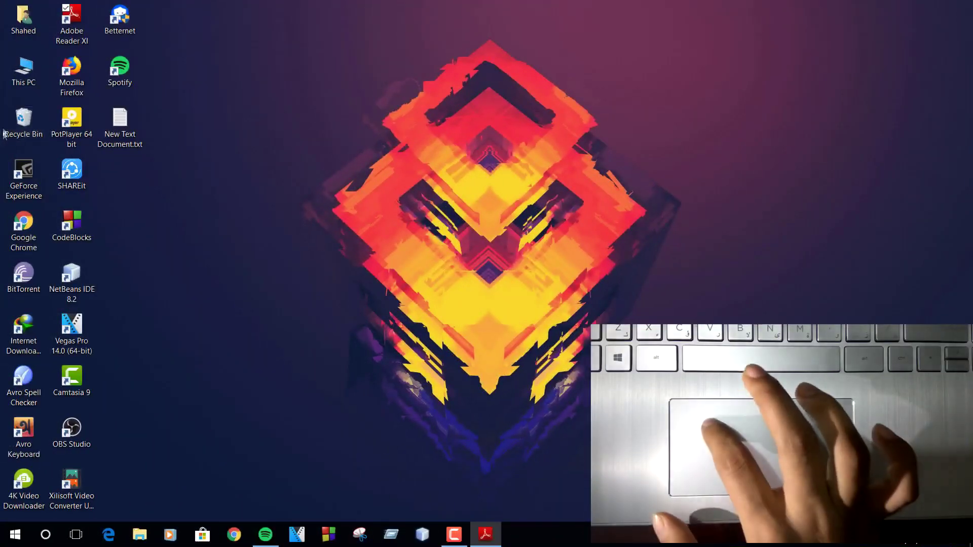
Open This PC and browse into Software (G:), going back and reopening it
click(13, 87)
double_click(14, 87)
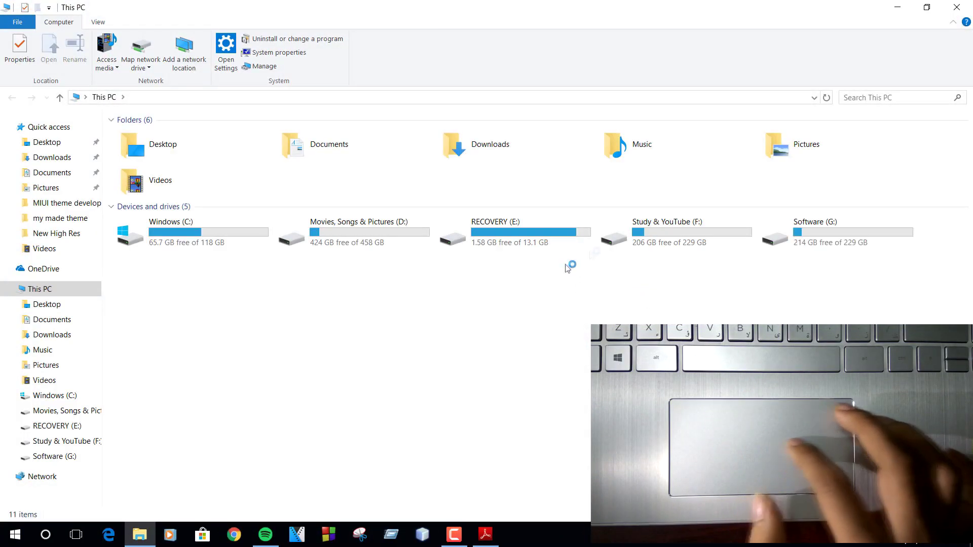
click(817, 253)
double_click(816, 250)
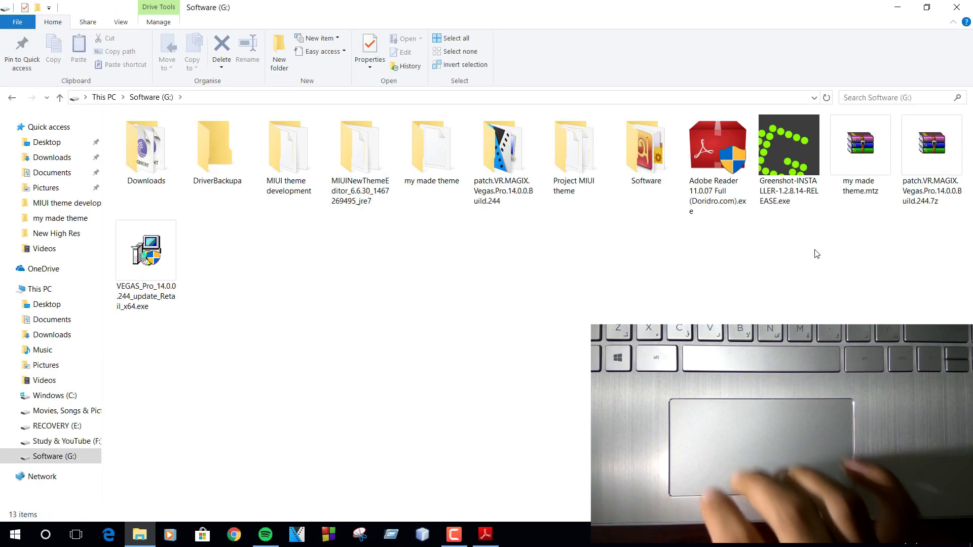
key(alt+Left)
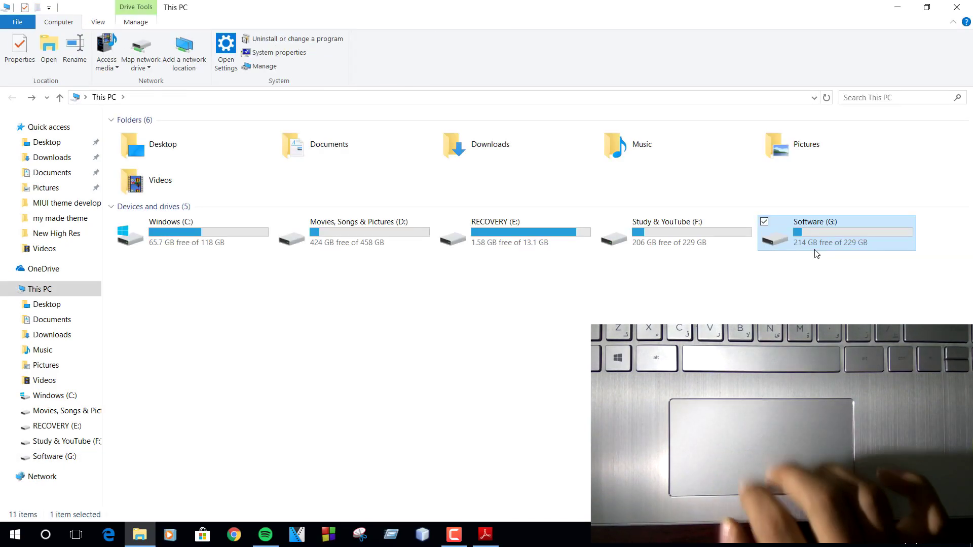
double_click(817, 253)
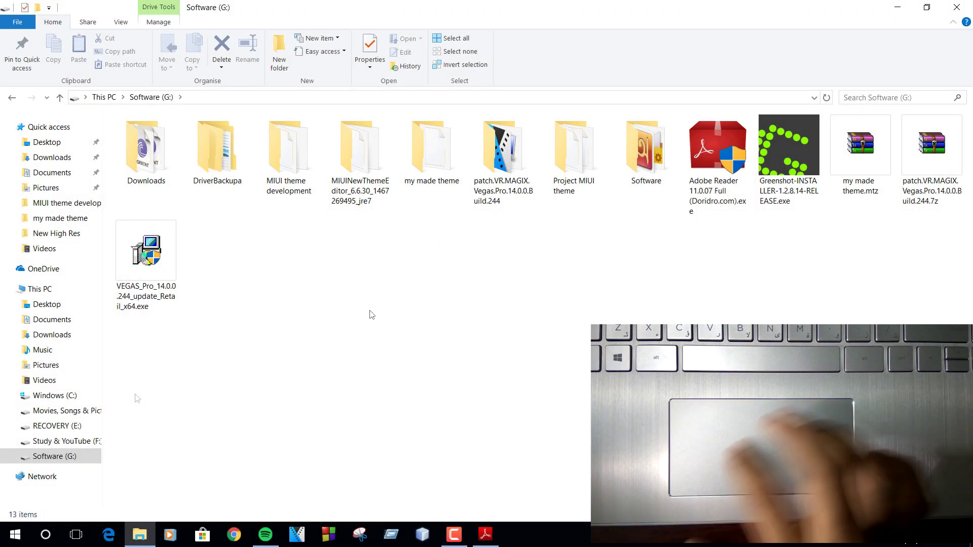
Find the Screenshots folder from Start, view Screenshot (26).png, and close Photos
key(super)
text(scre)
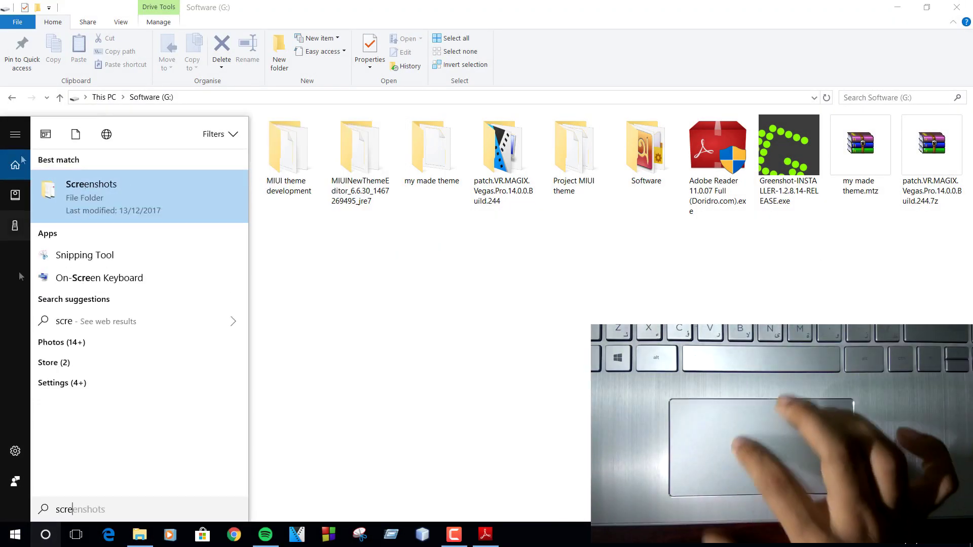
key(Return)
double_click(212, 218)
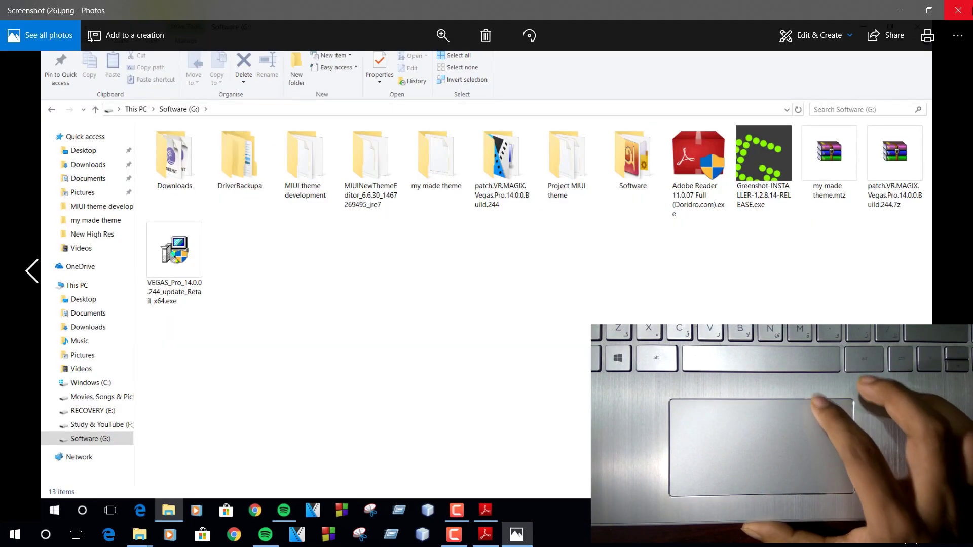
click(958, 10)
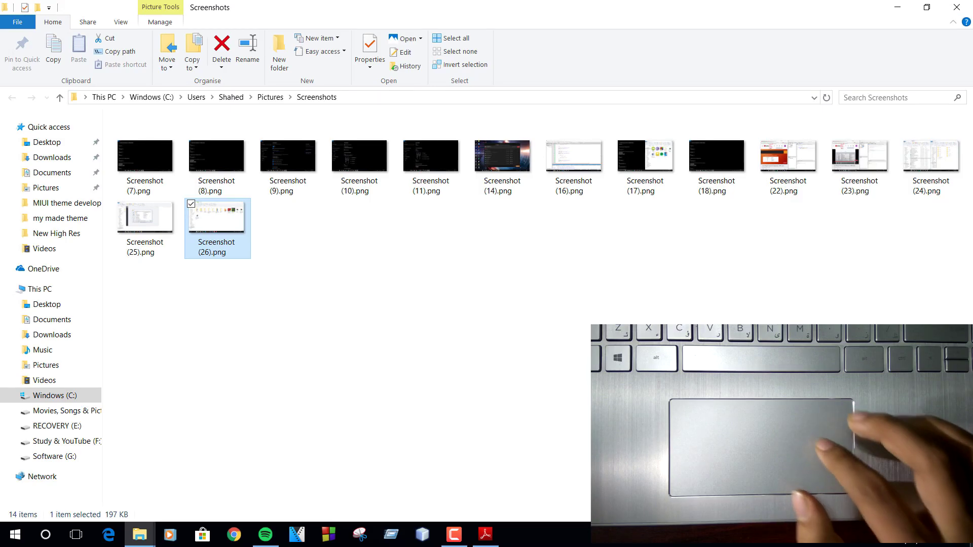
Toggle show desktop, bring This PC back, and snap it to the right half
key(super+d)
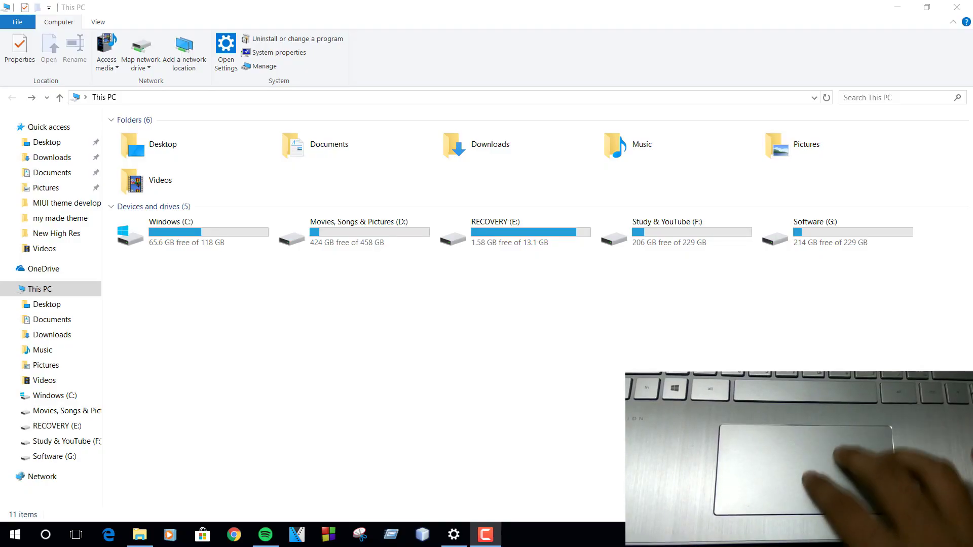
key(super+d)
key(super+e)
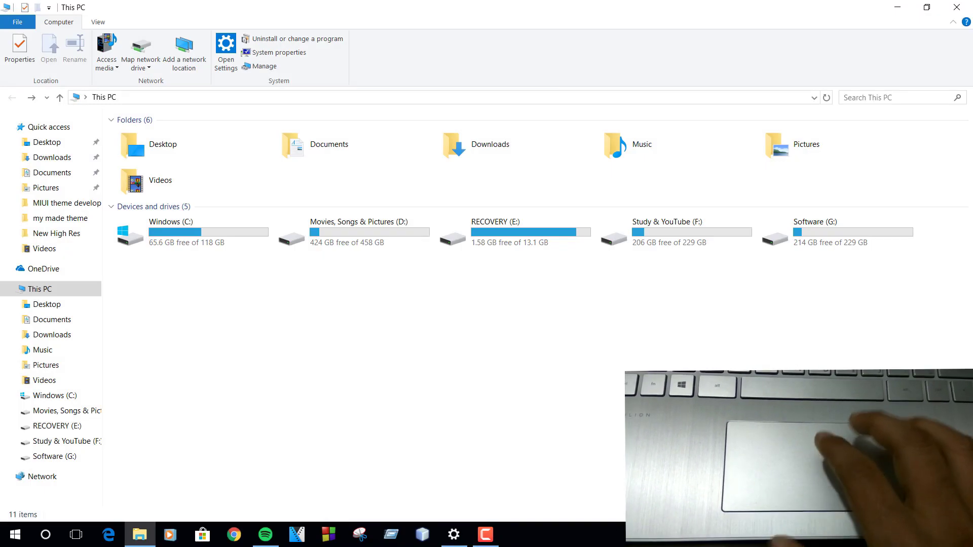
key(super+Right)
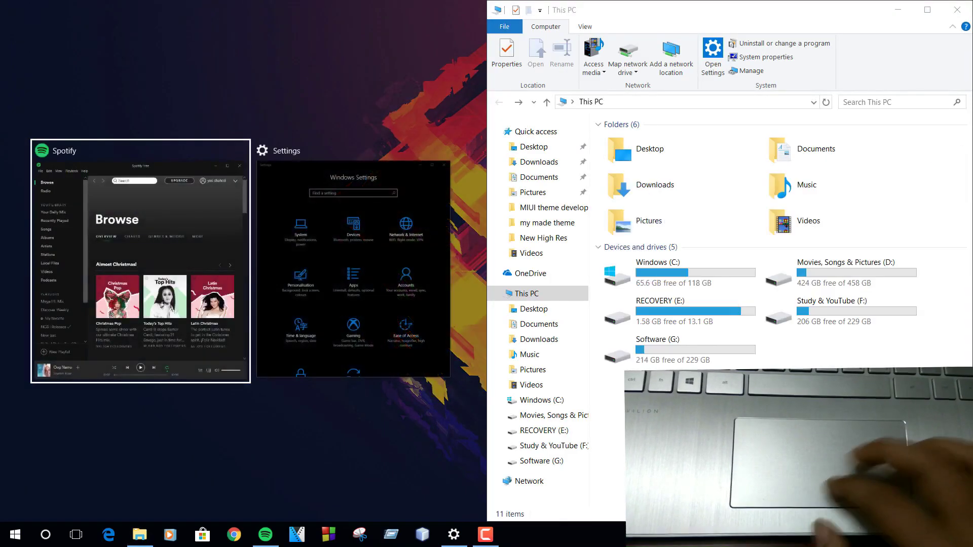
Snap Spotify to the right half and Windows Settings to the left half
click(177, 322)
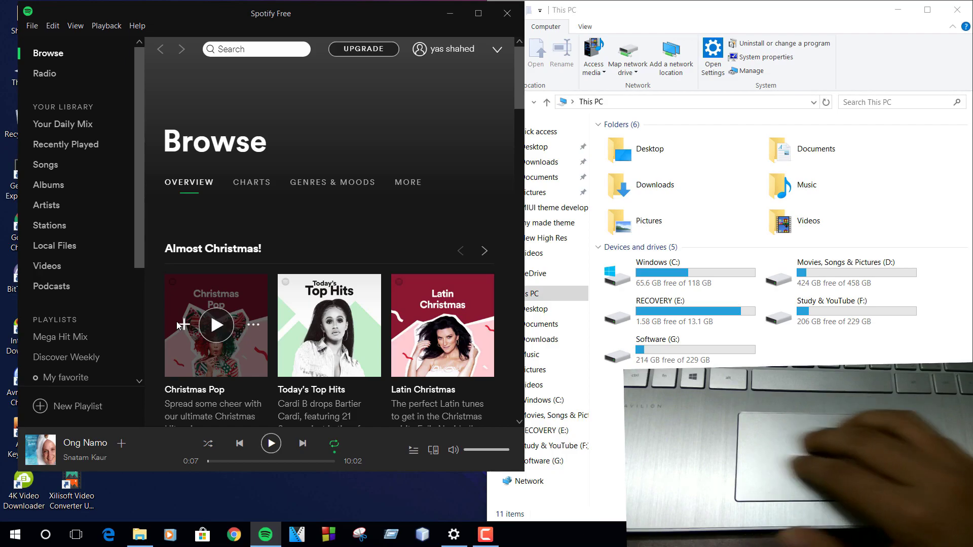
key(super+Right)
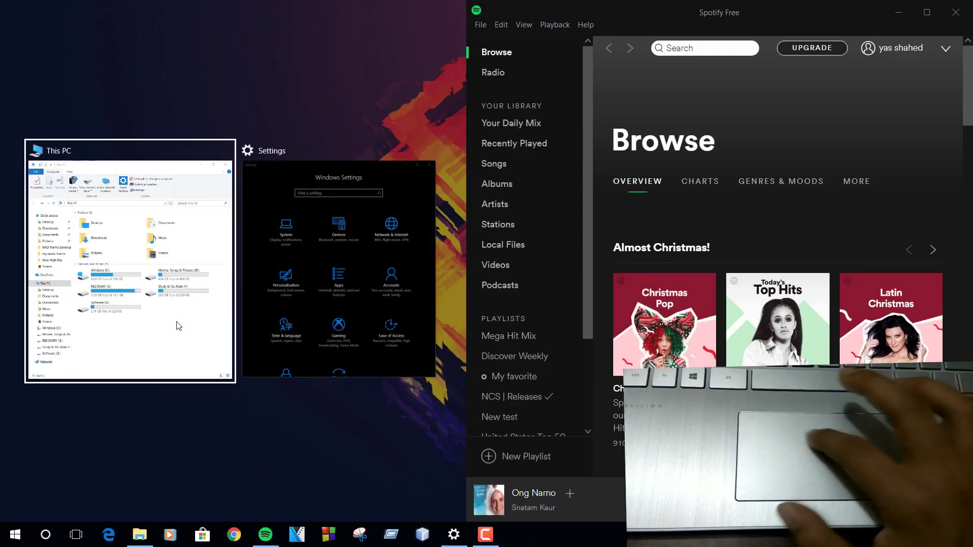
click(296, 332)
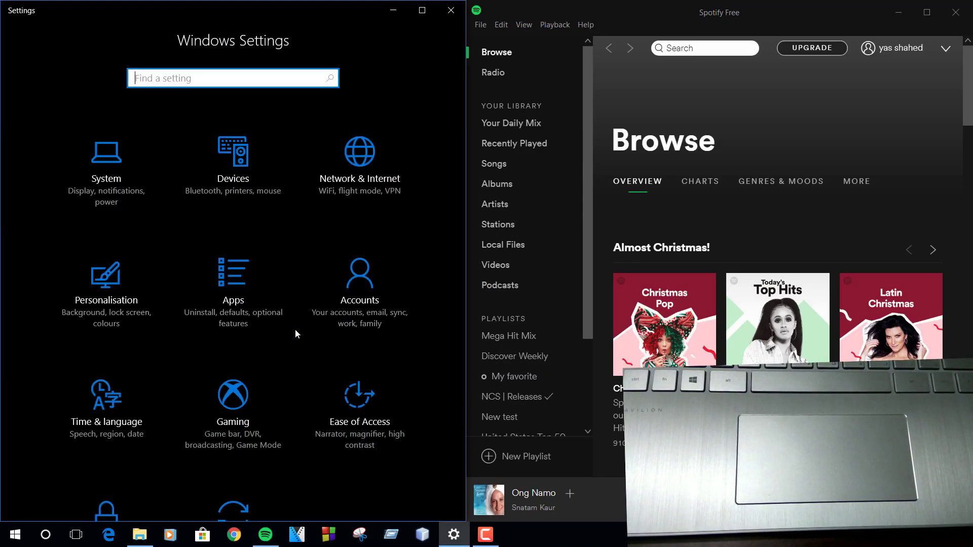